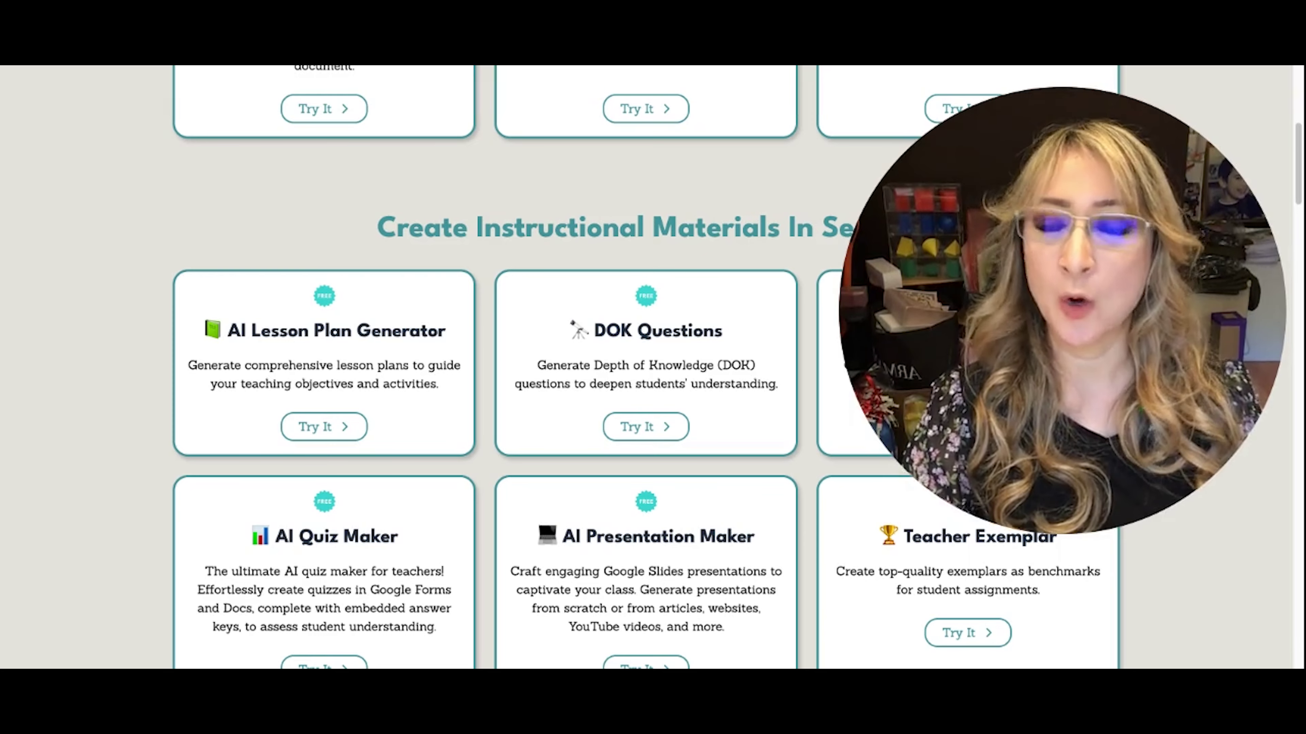
Scroll through every tool section on the Brisk AI Tools page
scroll(605, 370, "down", 1)
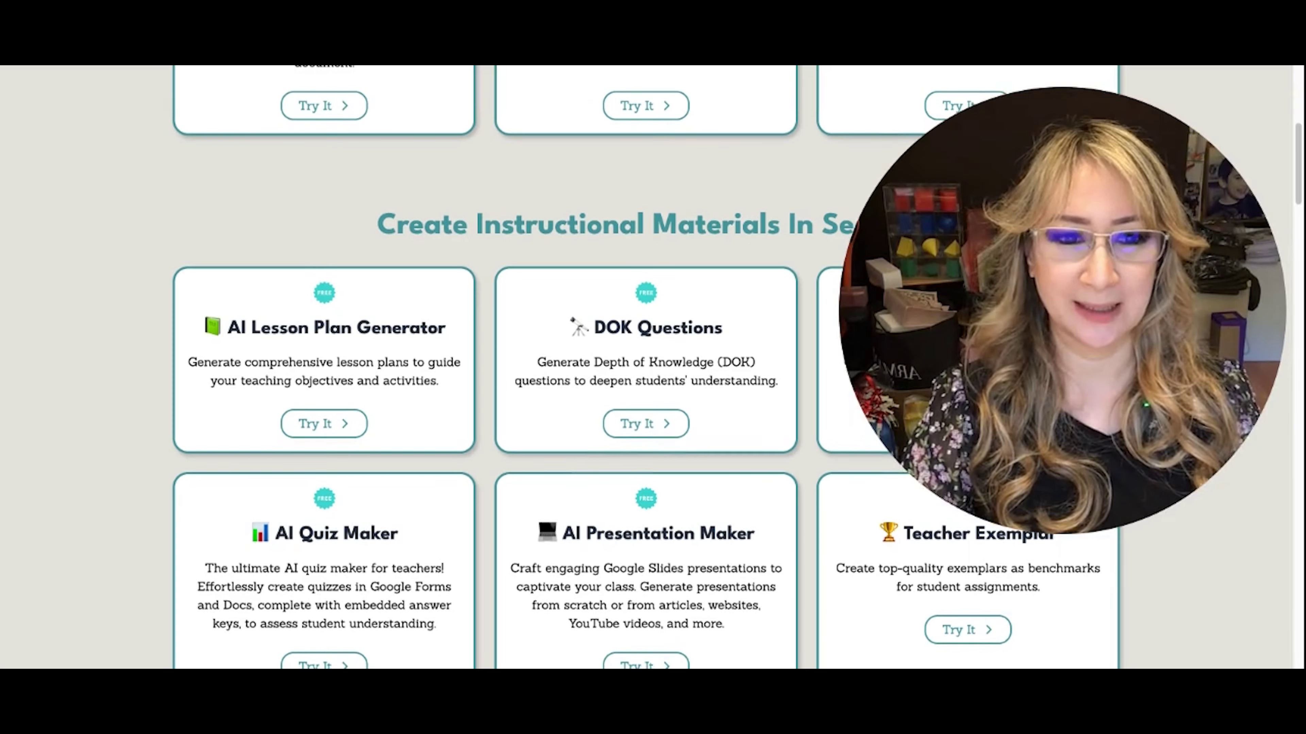
scroll(606, 370, "down", 2)
scroll(653, 368, "down", 5)
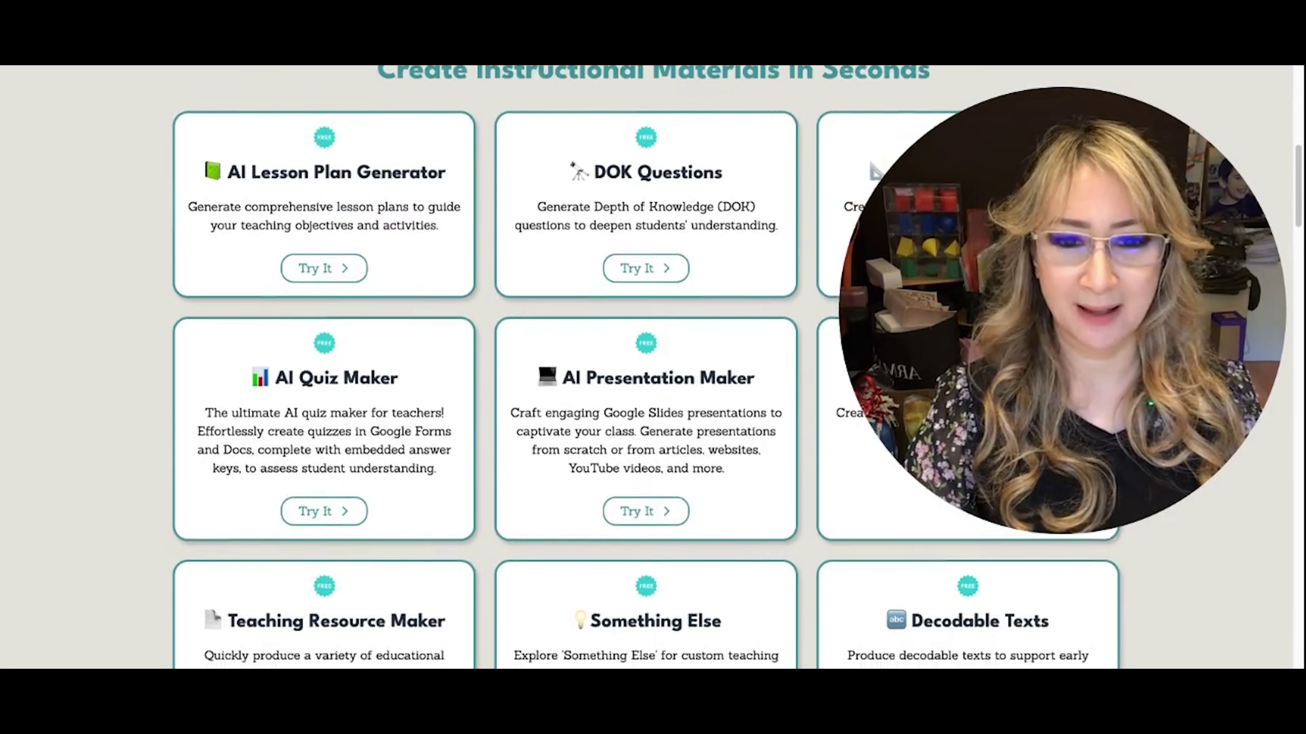
scroll(653, 368, "down", 9)
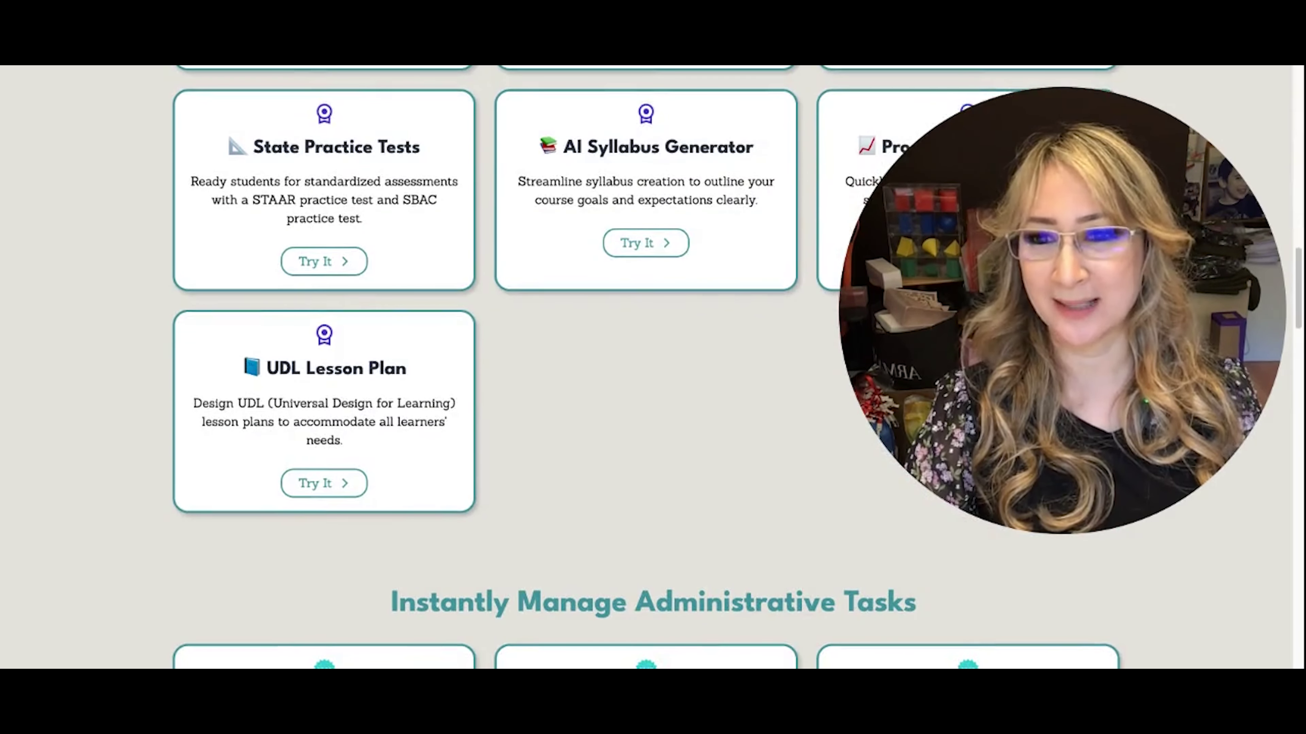
scroll(653, 368, "down", 2)
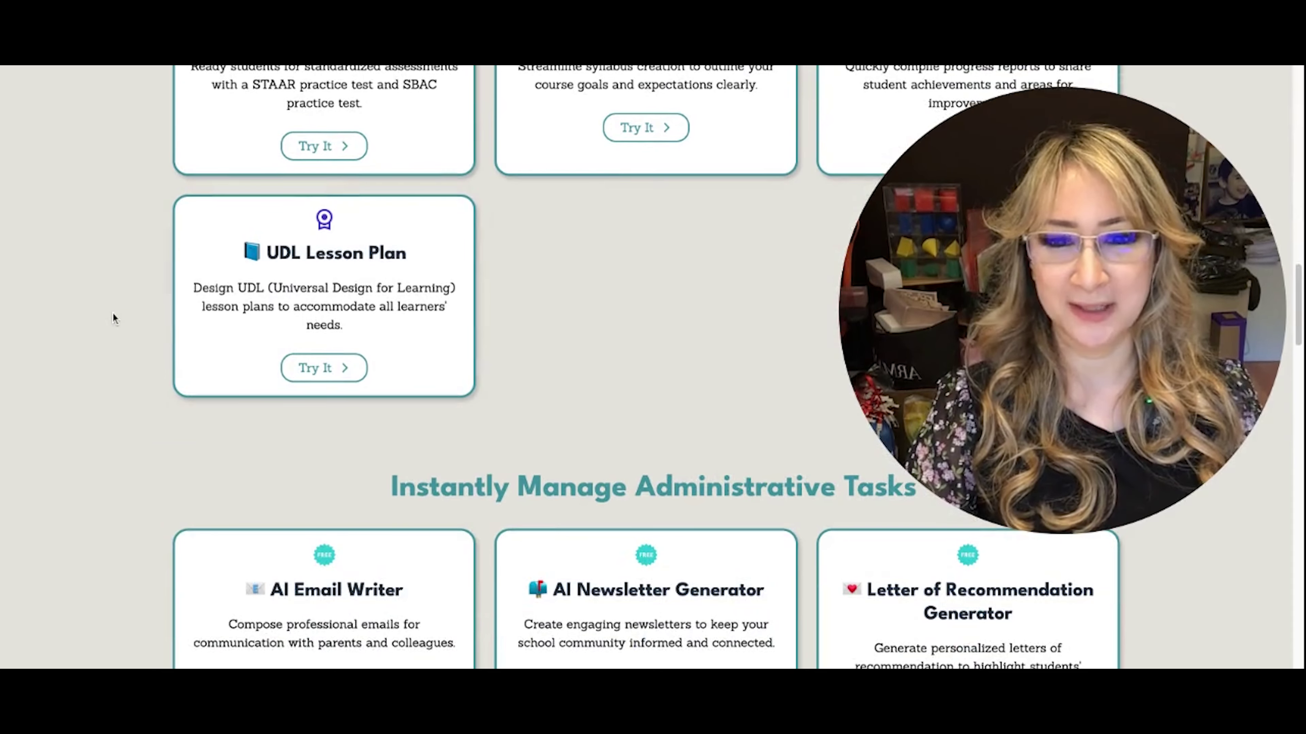
scroll(113, 318, "down", 1)
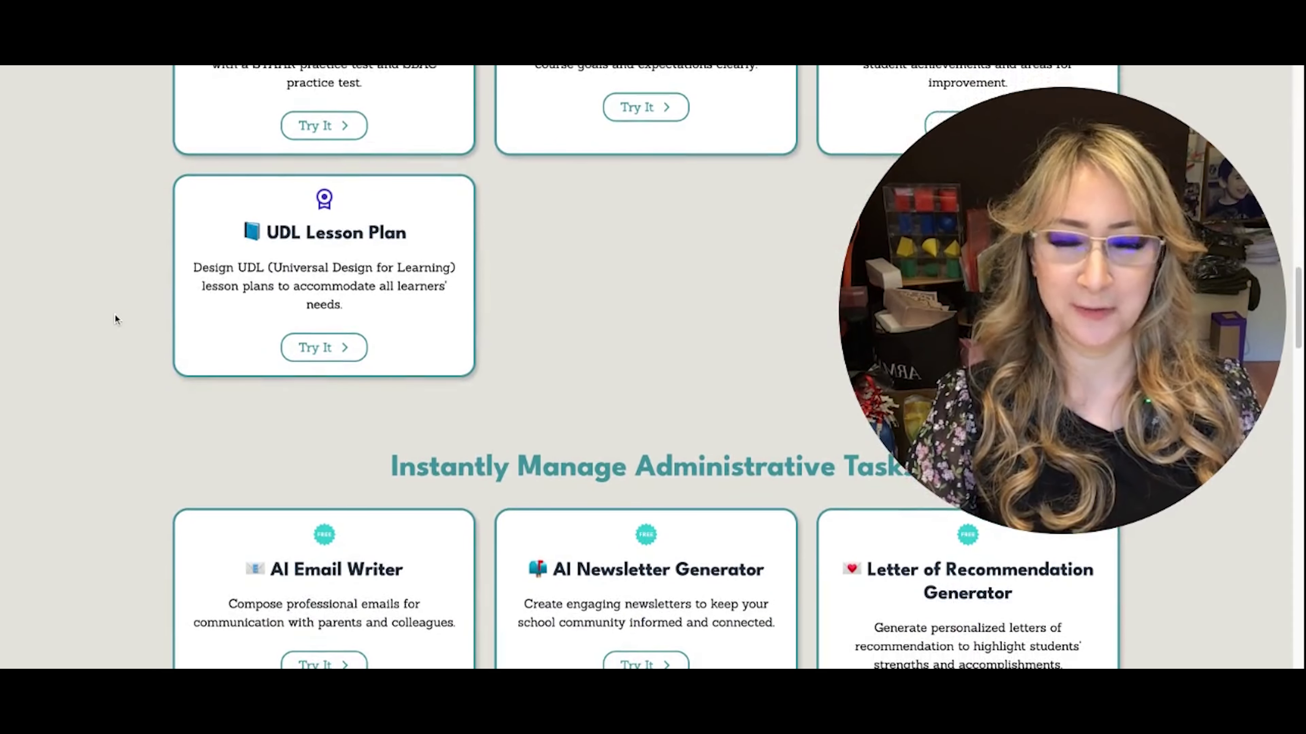
scroll(115, 319, "down", 3)
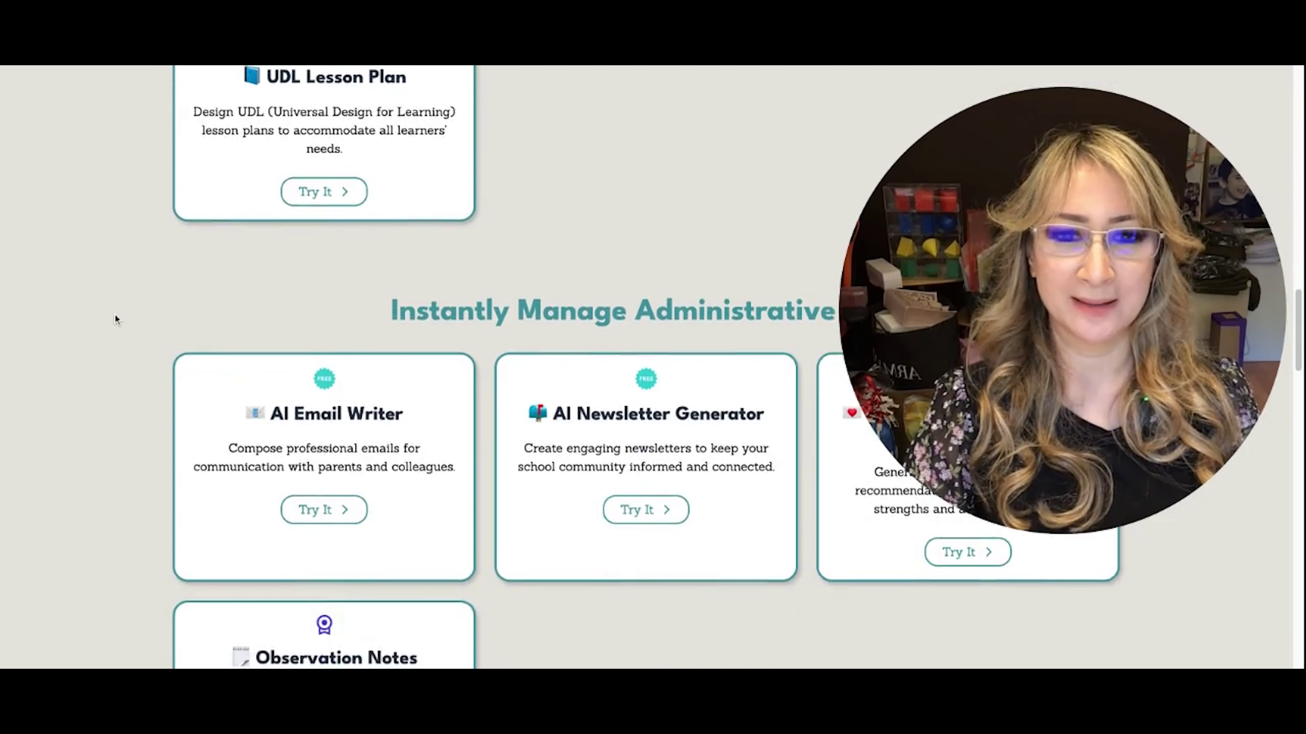
scroll(115, 319, "up", 5)
scroll(116, 318, "down", 2)
scroll(117, 318, "down", 6)
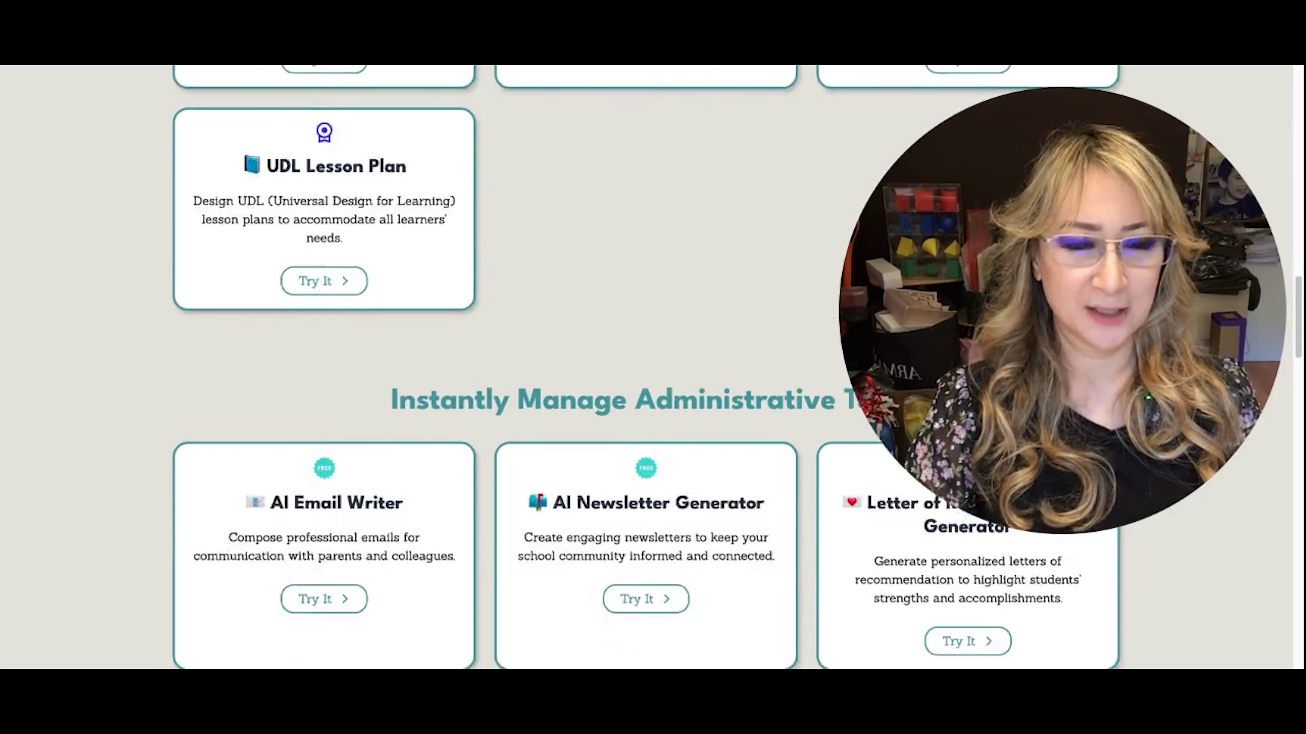
scroll(653, 367, "down", 5)
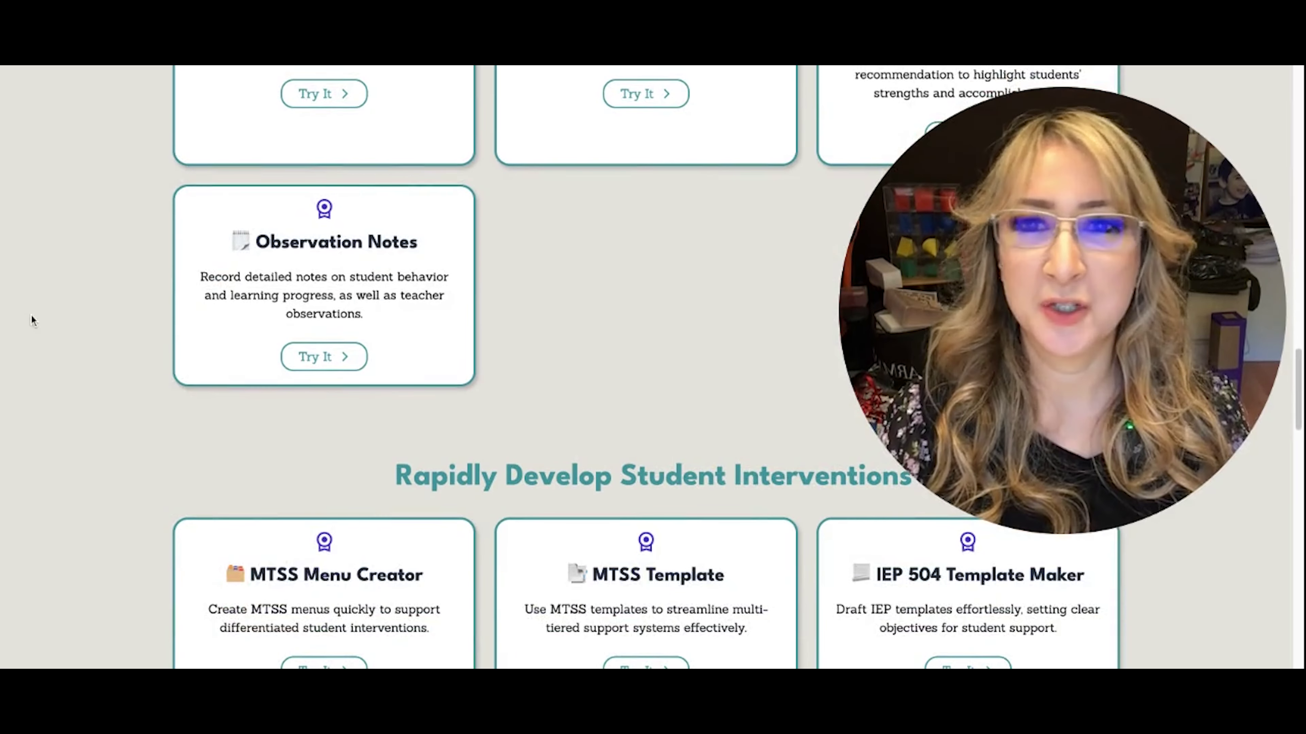
scroll(98, 327, "down", 2)
scroll(99, 327, "up", 15)
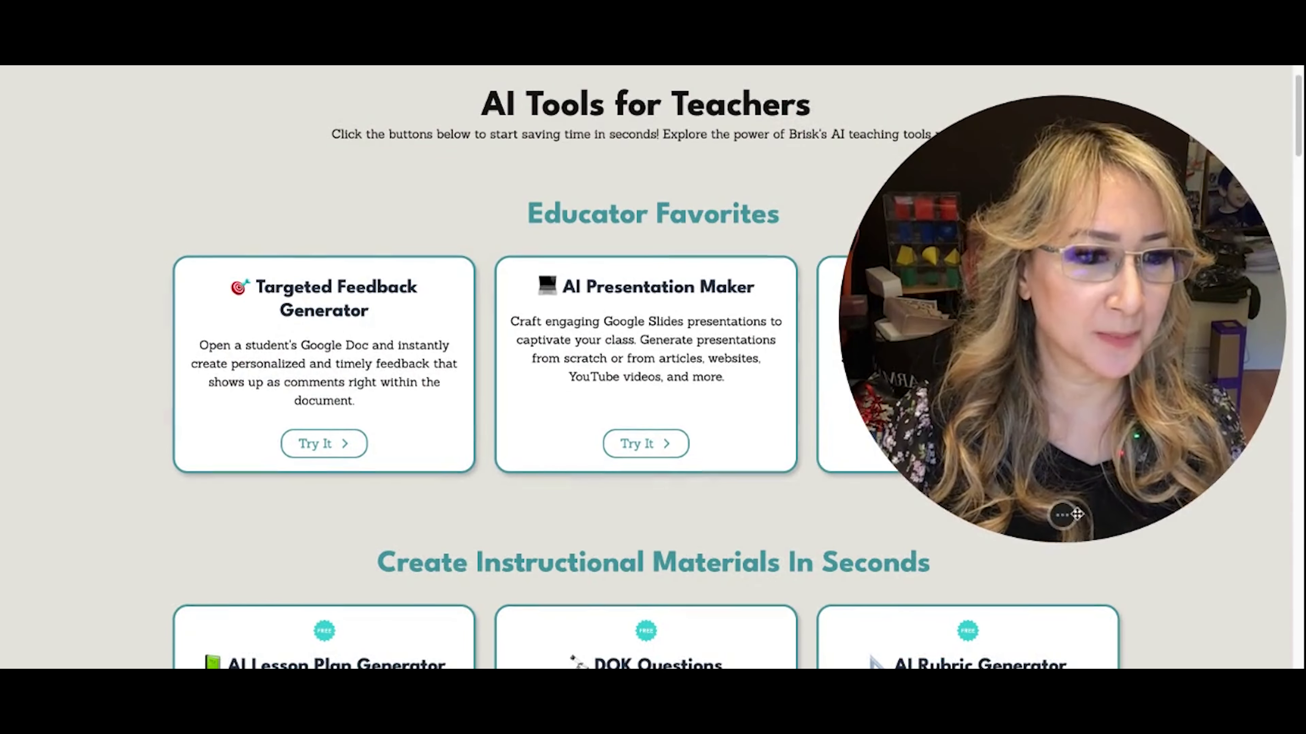
Go to the briskteaching.com home page and look over its top section
left_click(1078, 515)
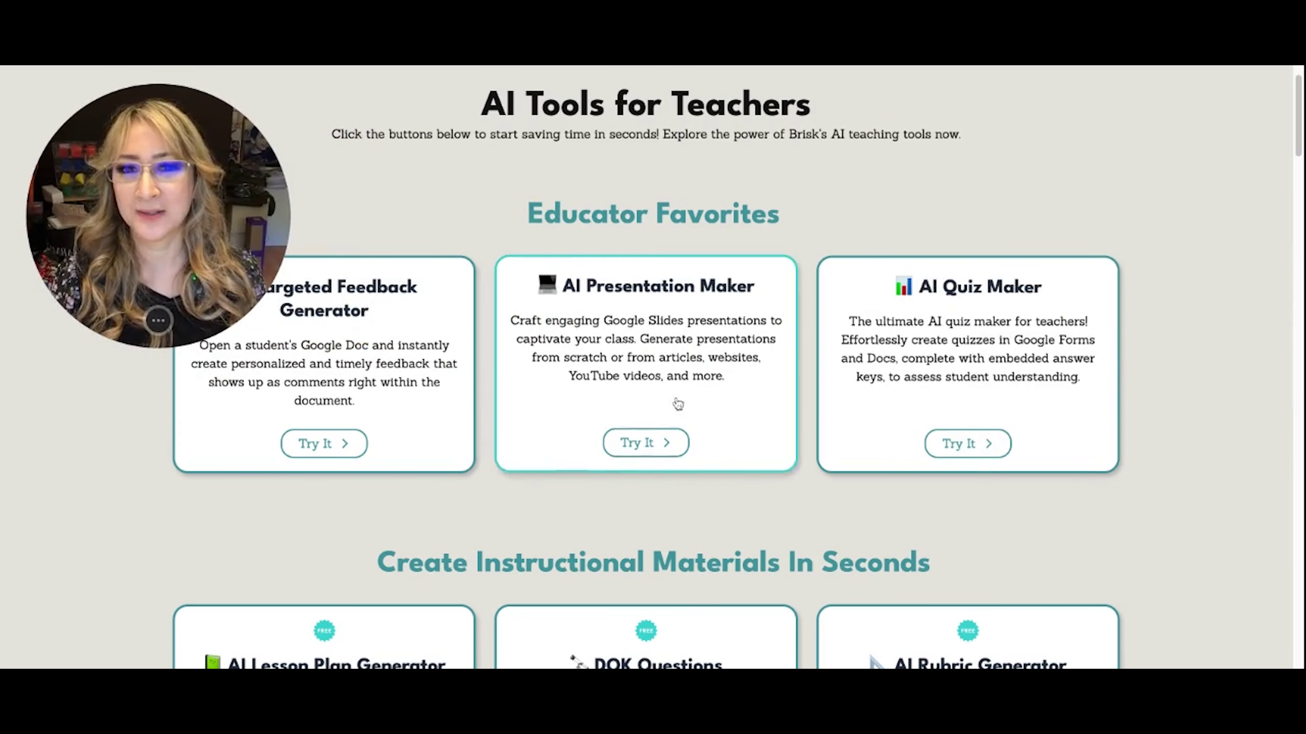
scroll(791, 411, "down", 4)
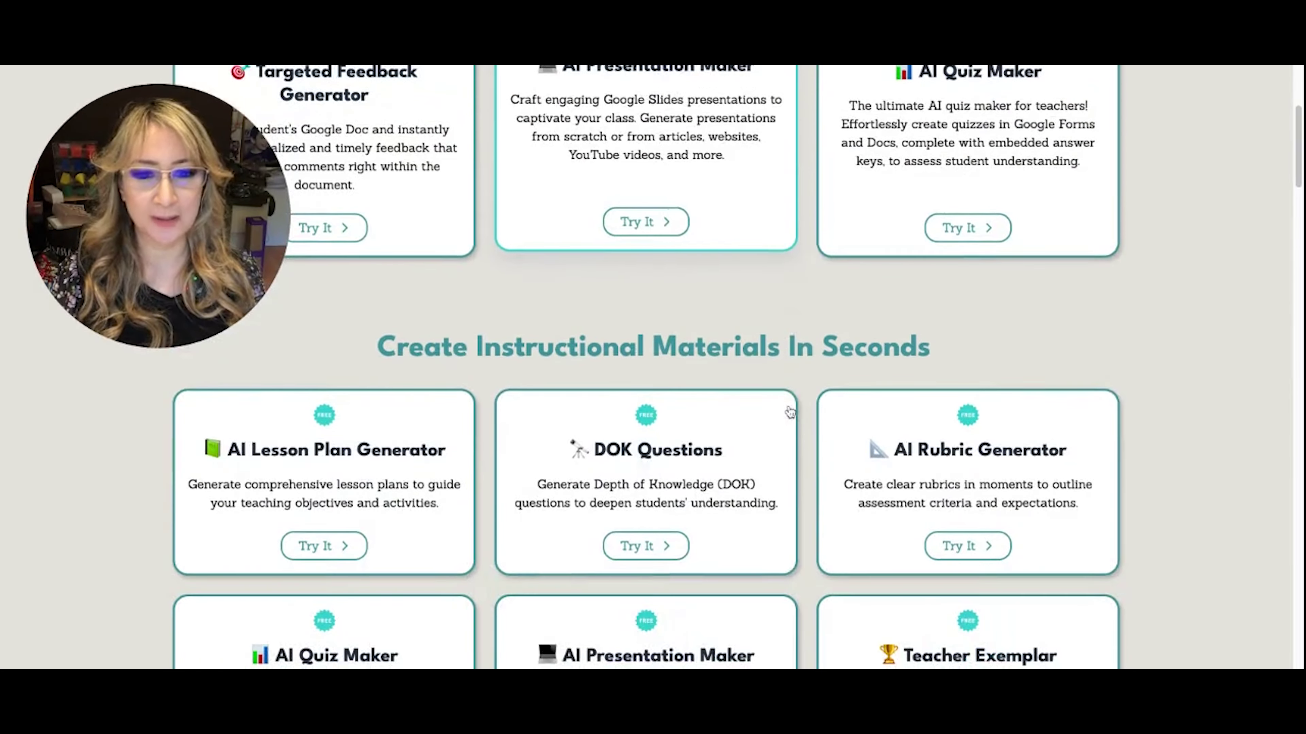
scroll(668, 411, "up", 5)
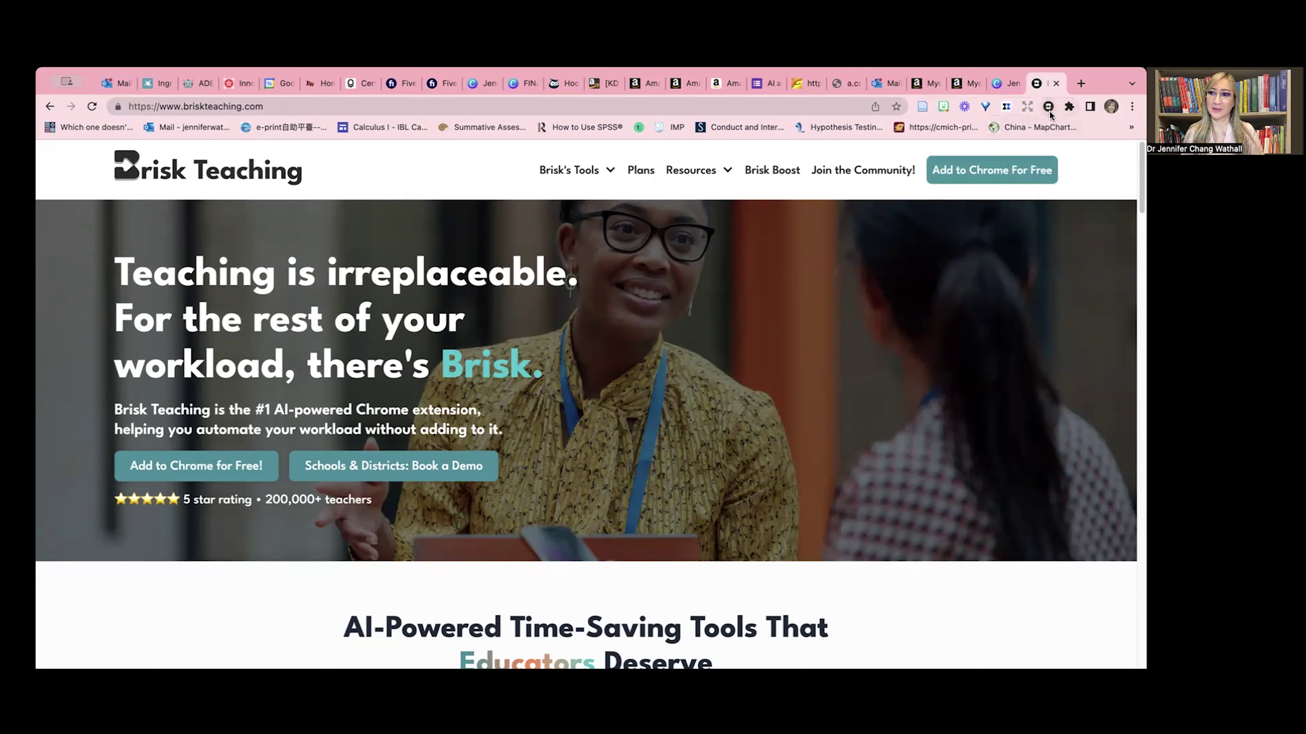
scroll(571, 447, "down", 2)
scroll(568, 450, "up", 2)
scroll(566, 454, "down", 2)
scroll(566, 360, "up", 2)
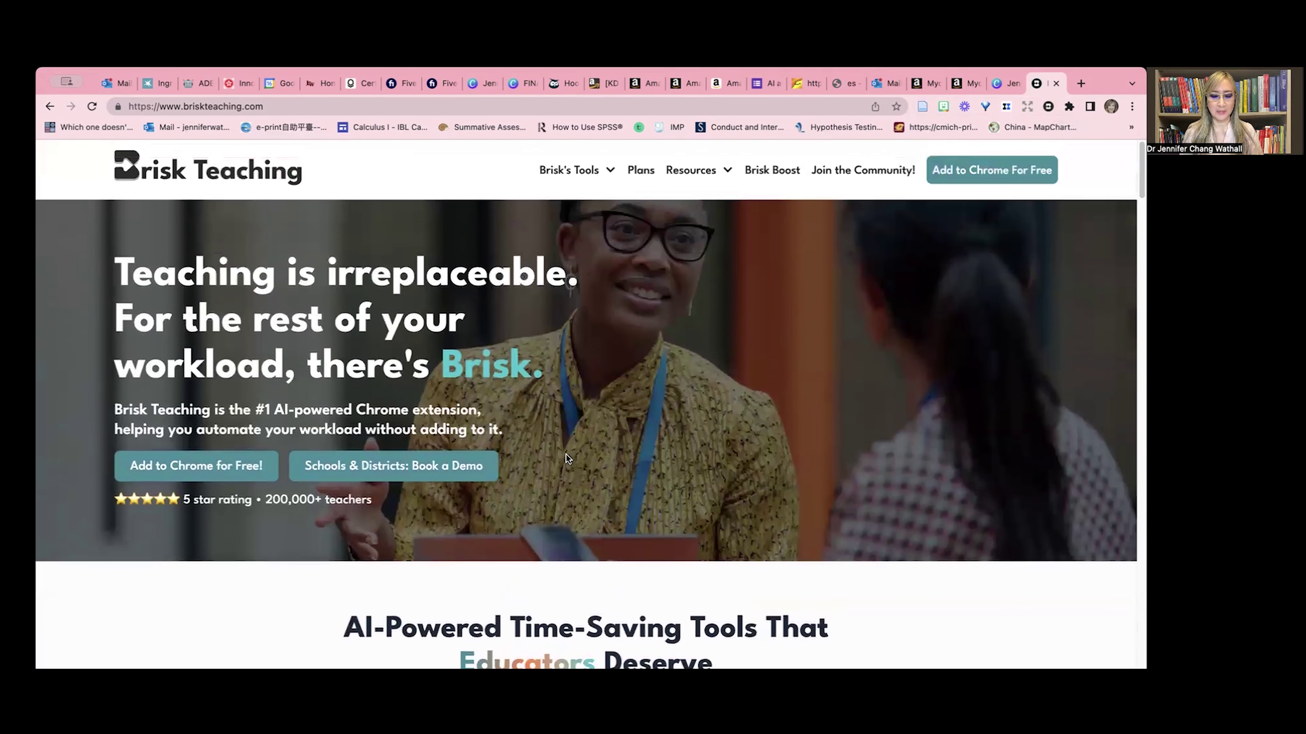
mouse_move(574, 169)
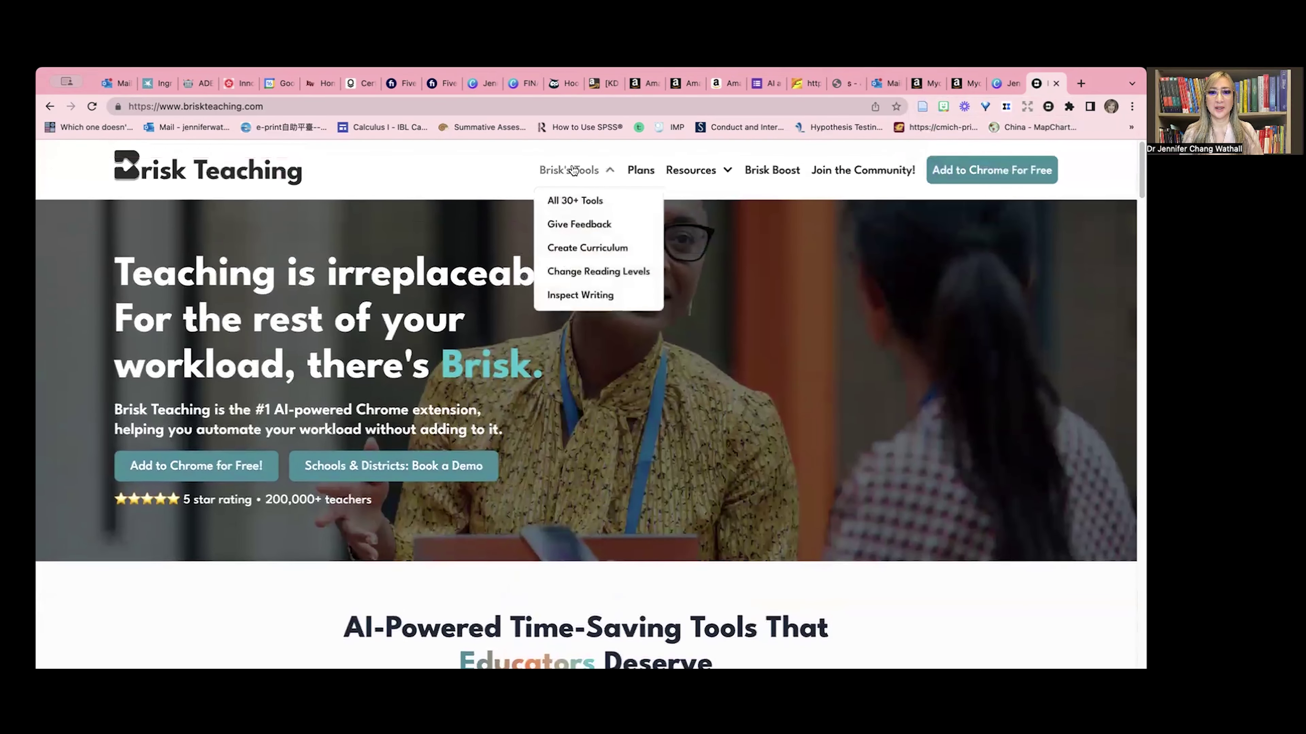
left_click(566, 201)
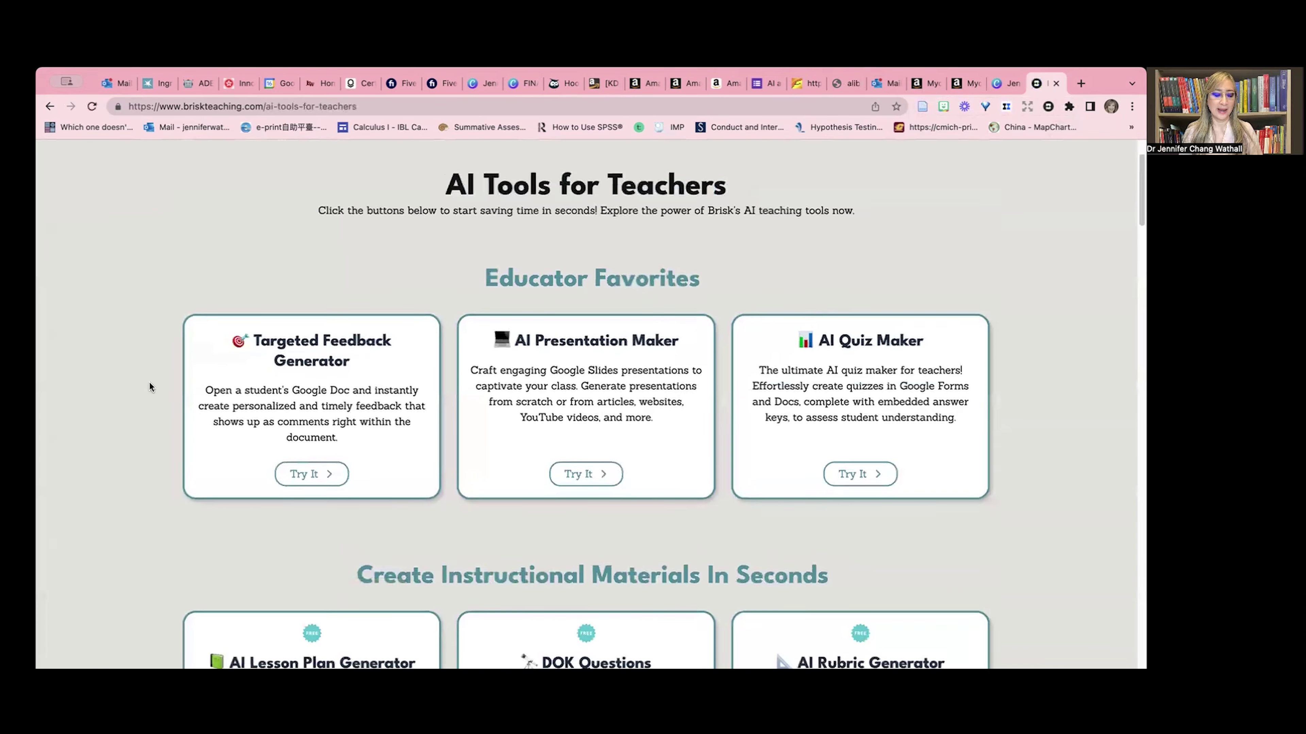
scroll(149, 386, "down", 1)
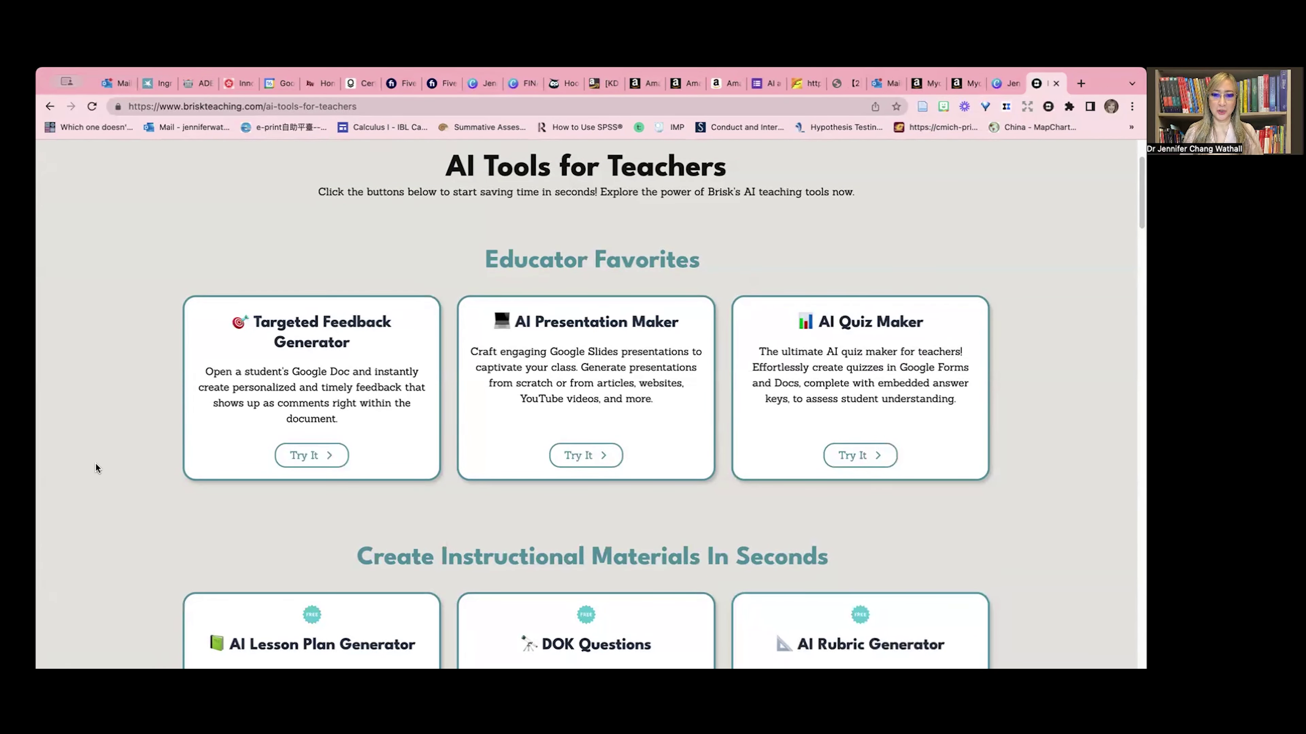
scroll(95, 464, "down", 5)
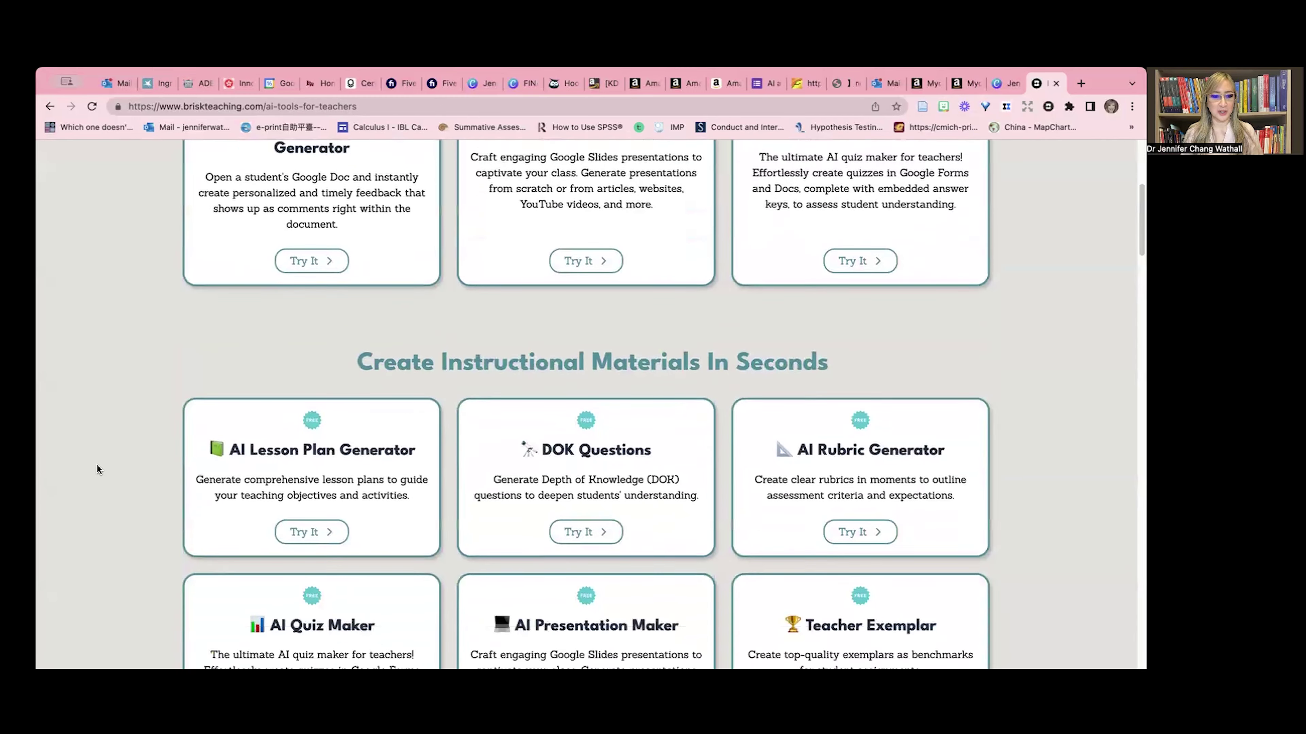
scroll(97, 465, "down", 12)
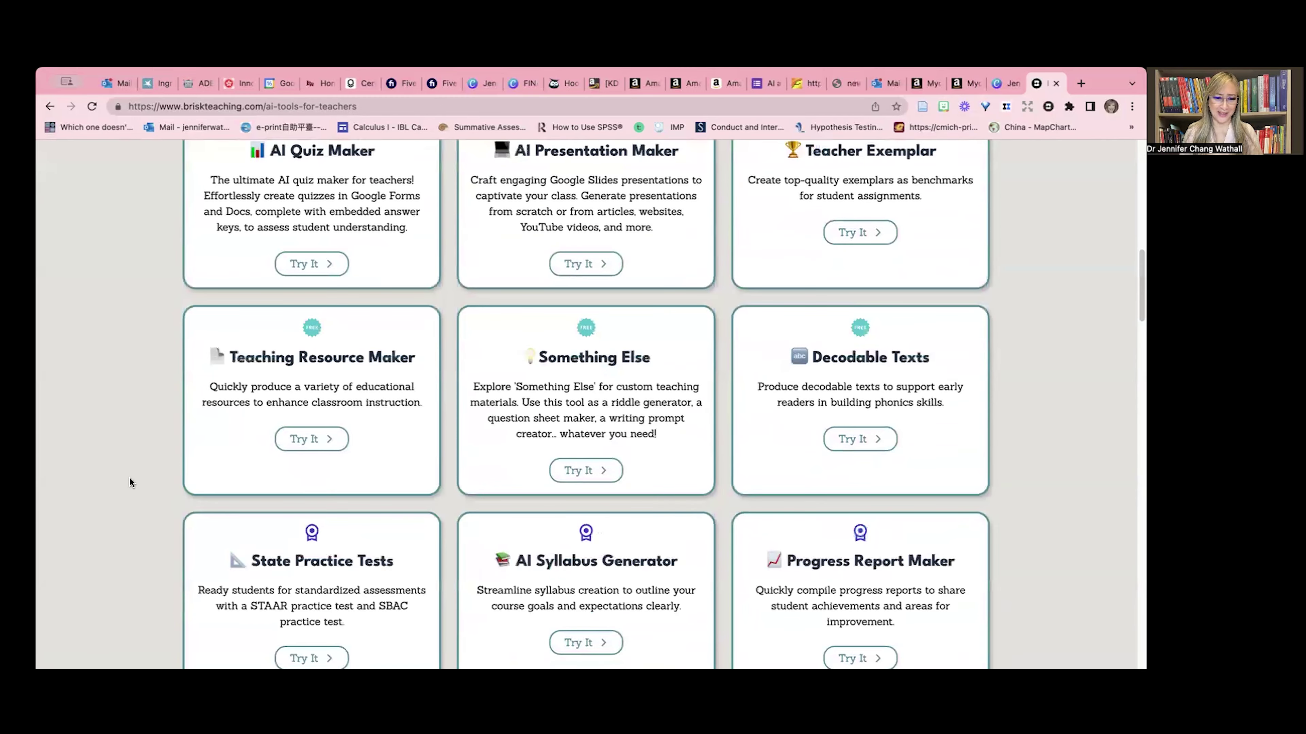
scroll(130, 482, "down", 12)
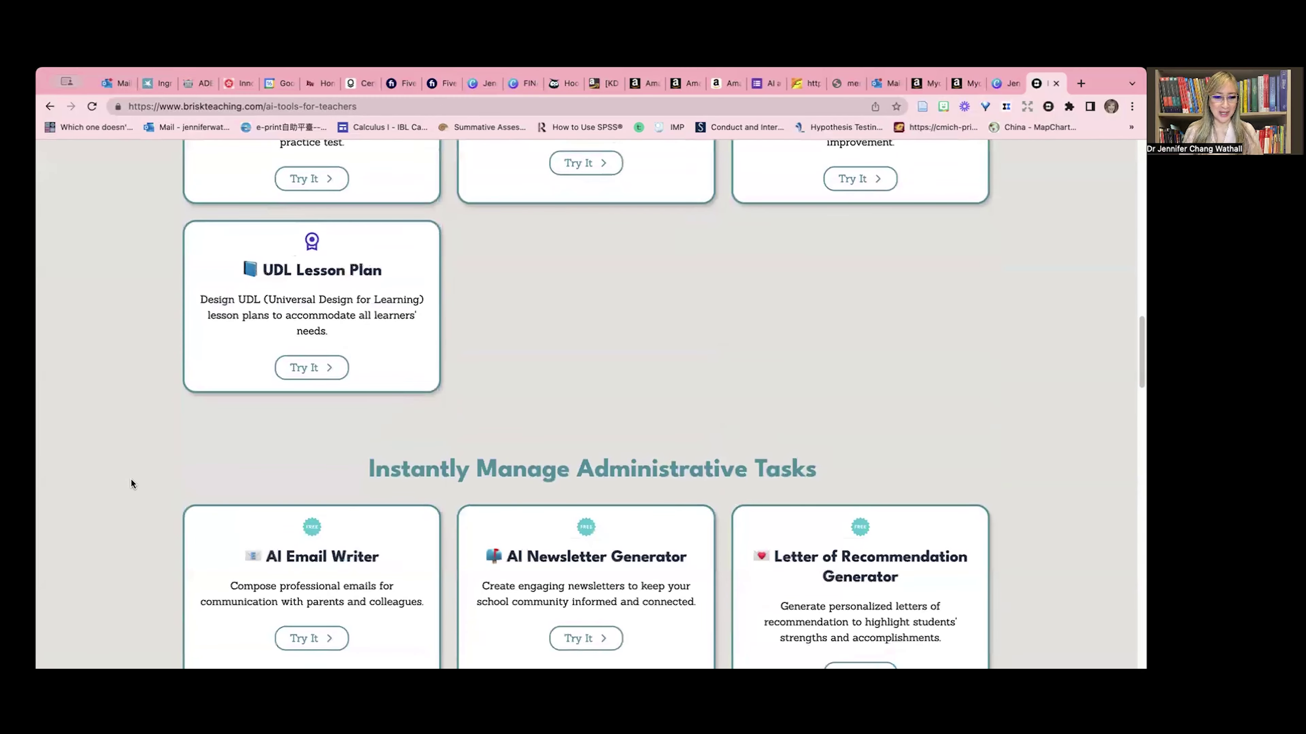
scroll(131, 480, "down", 5)
scroll(131, 478, "up", 15)
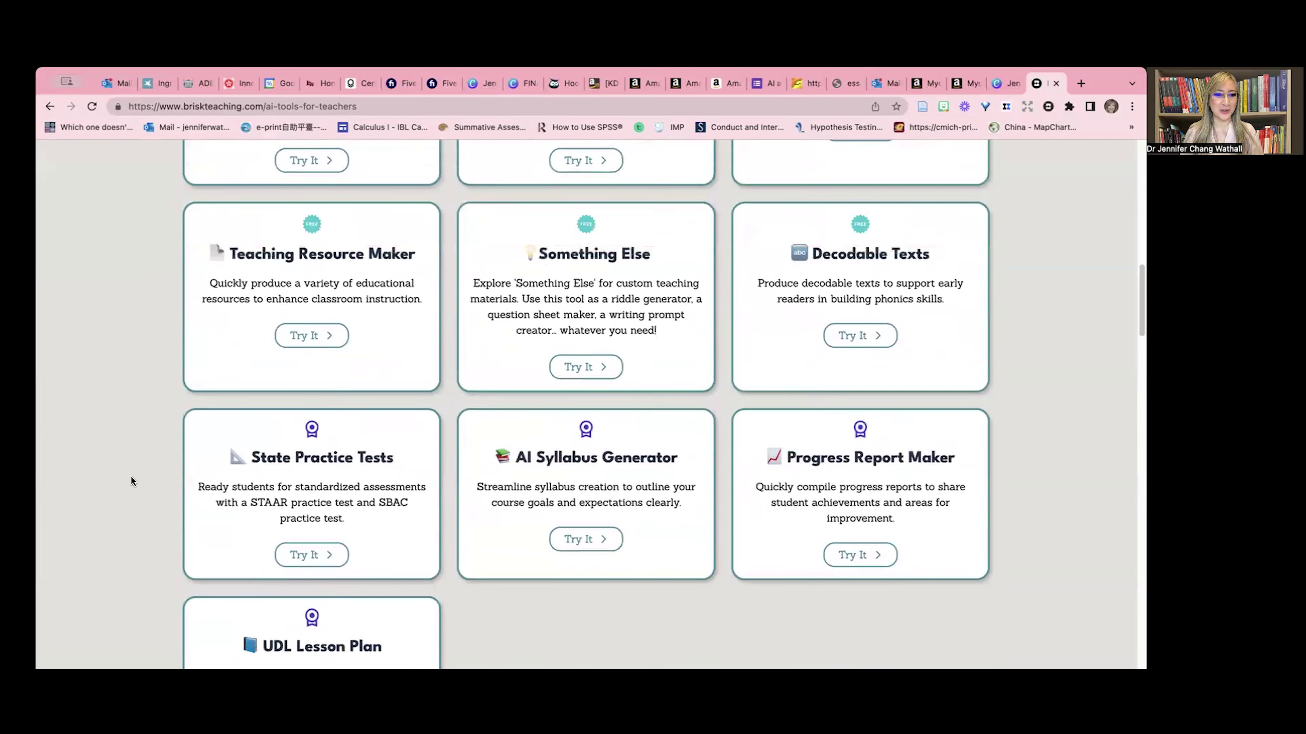
scroll(131, 477, "up", 10)
scroll(133, 478, "up", 8)
Copy the Great Gatsby practice essay from Targeted Feedback Generator and show the Brisk panel
left_click(300, 407)
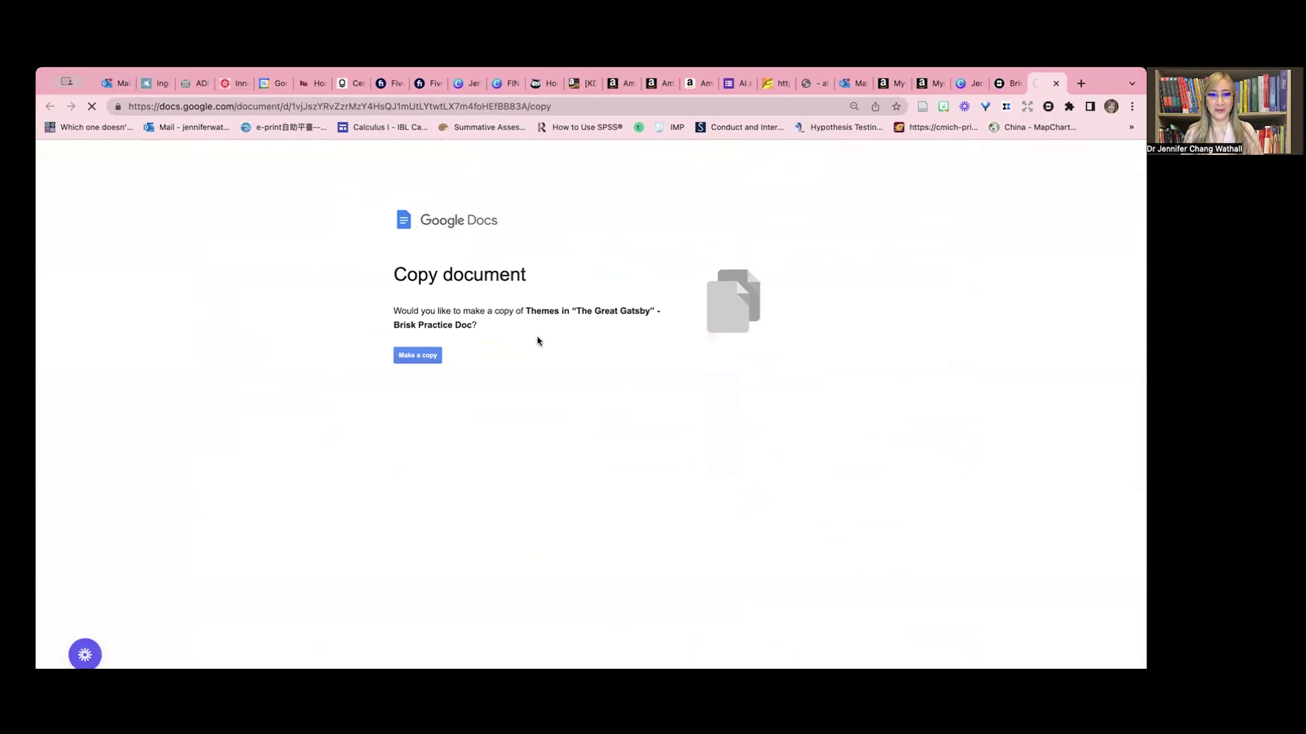
left_click(410, 351)
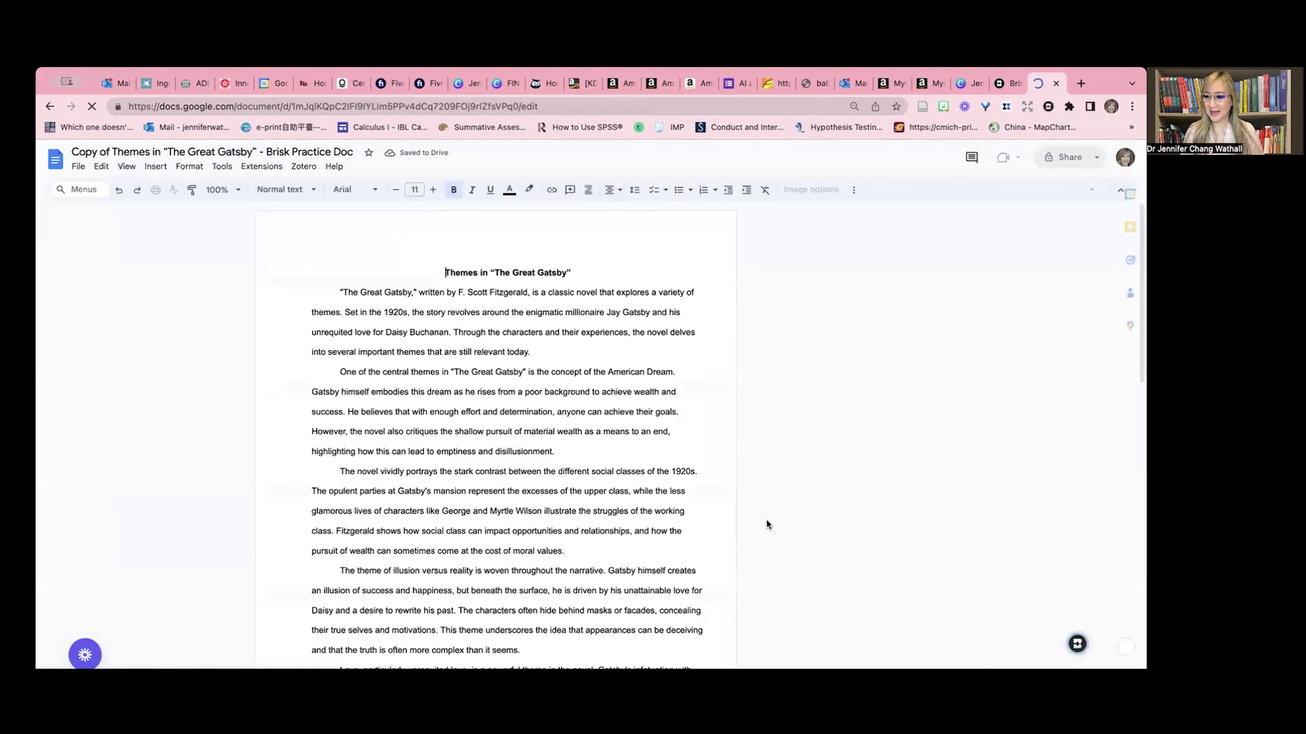
left_click(1076, 644)
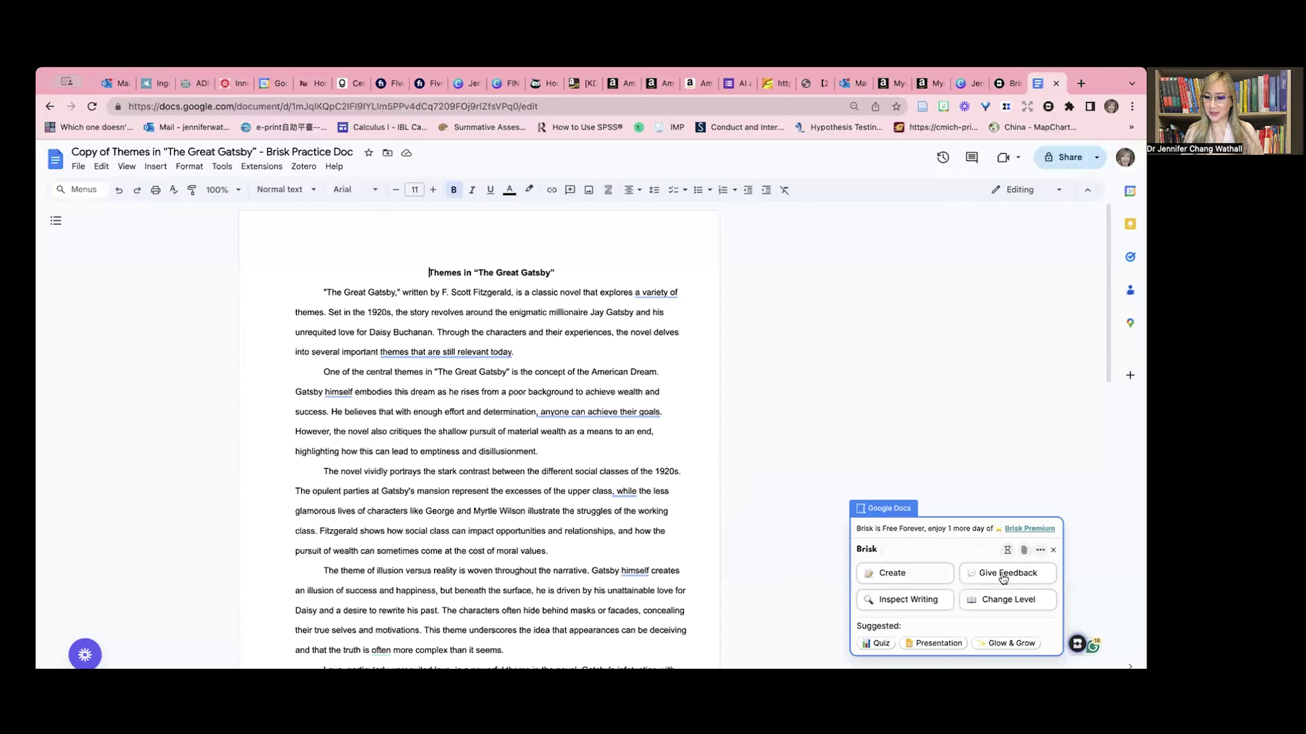
Generate Glow & Grow feedback on the Gatsby essay from the Brisk Give Feedback menu
left_click(1003, 578)
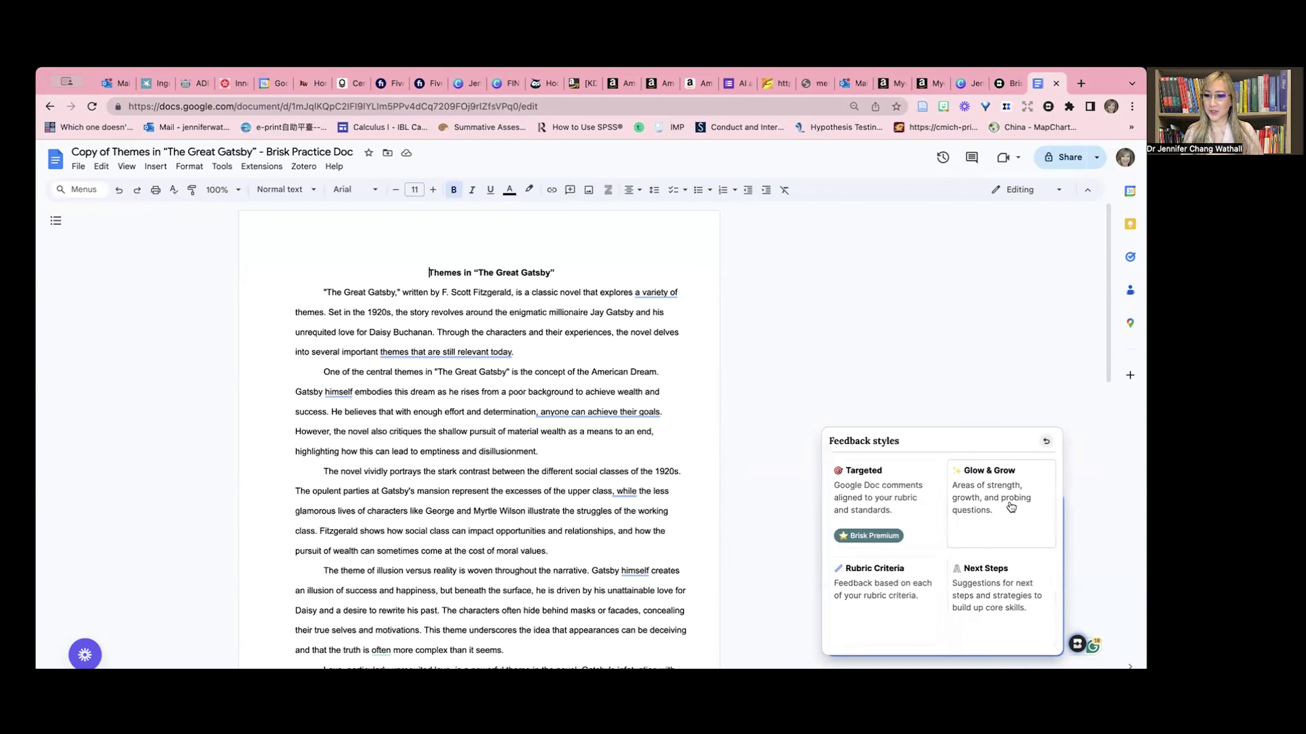
left_click(1010, 507)
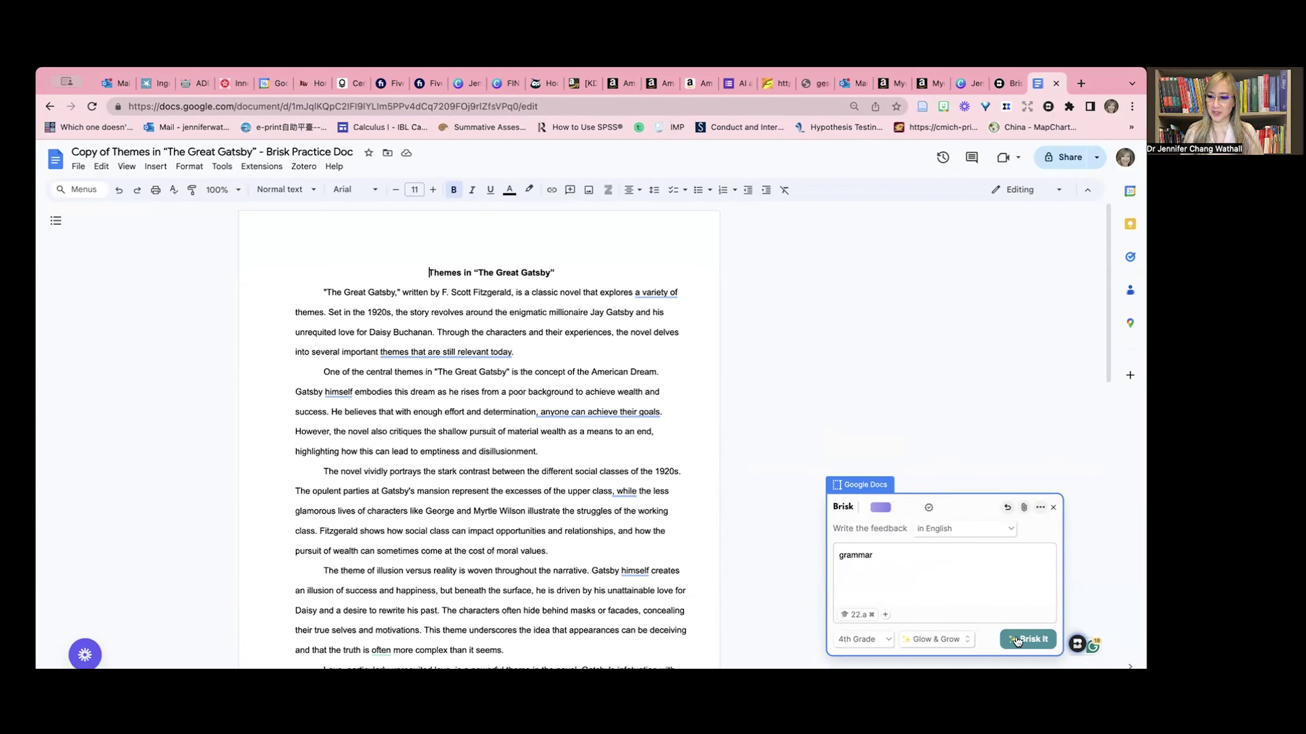
left_click(1020, 639)
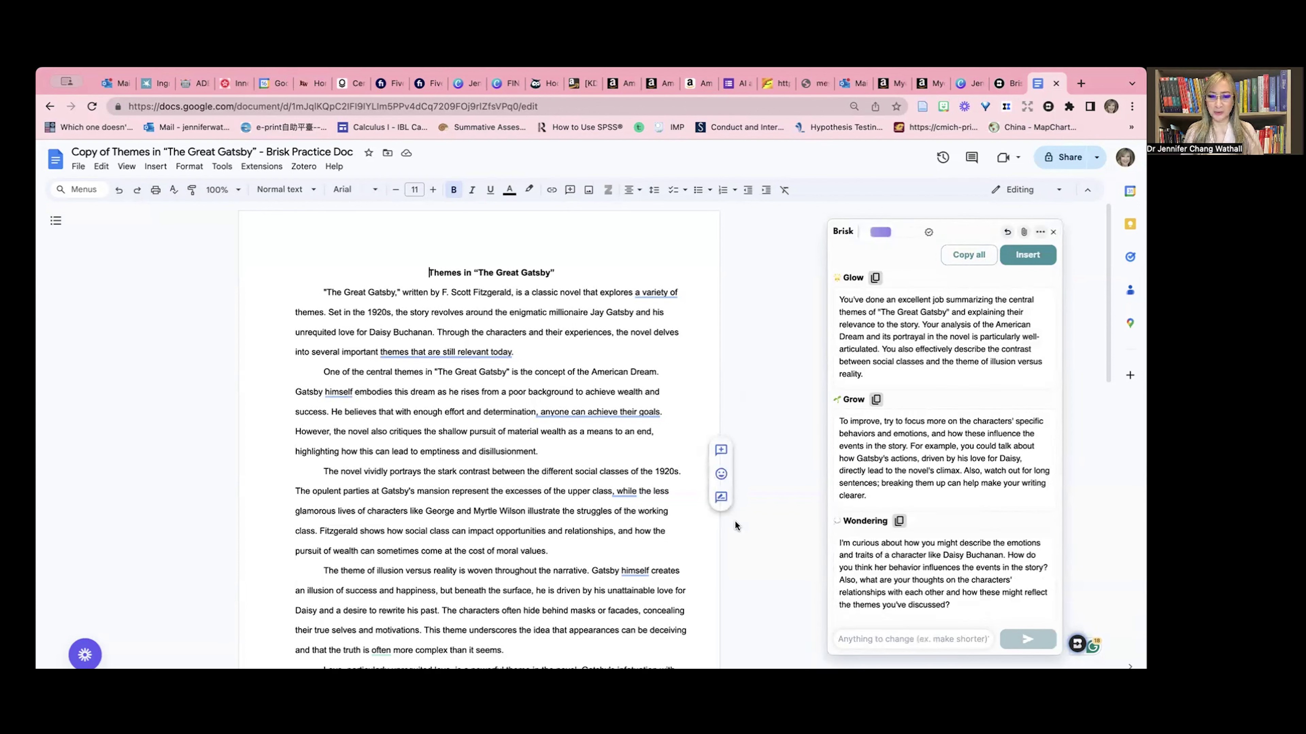
Start the AI Lesson Plan Generator from the Brisk tools page in a new document
left_click(1011, 84)
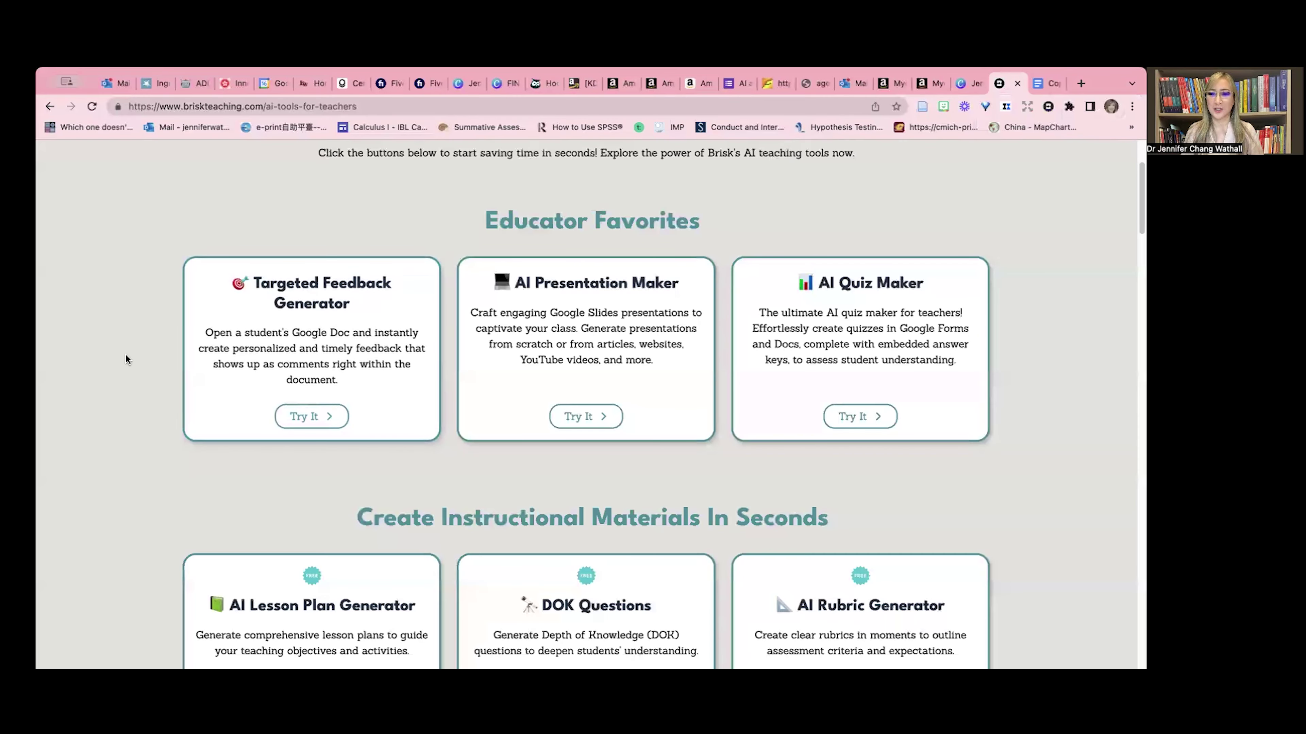
scroll(125, 355, "down", 2)
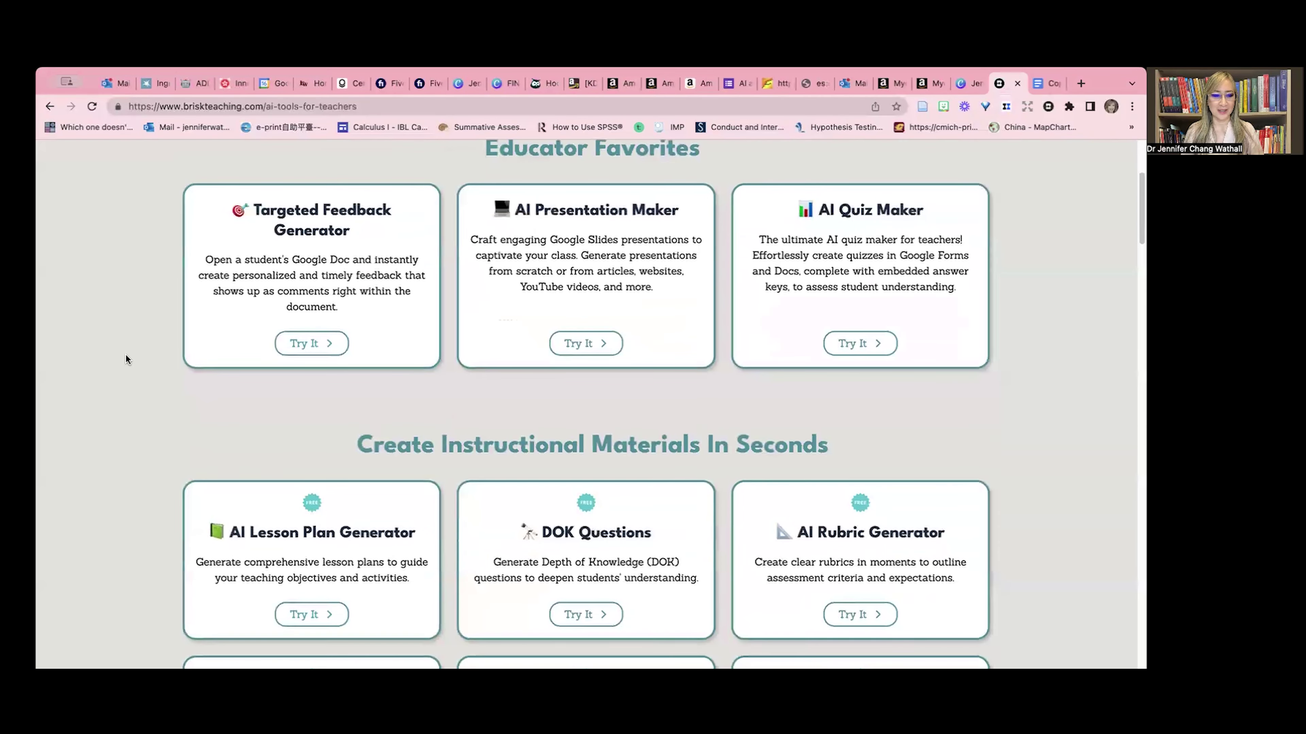
scroll(125, 355, "down", 3)
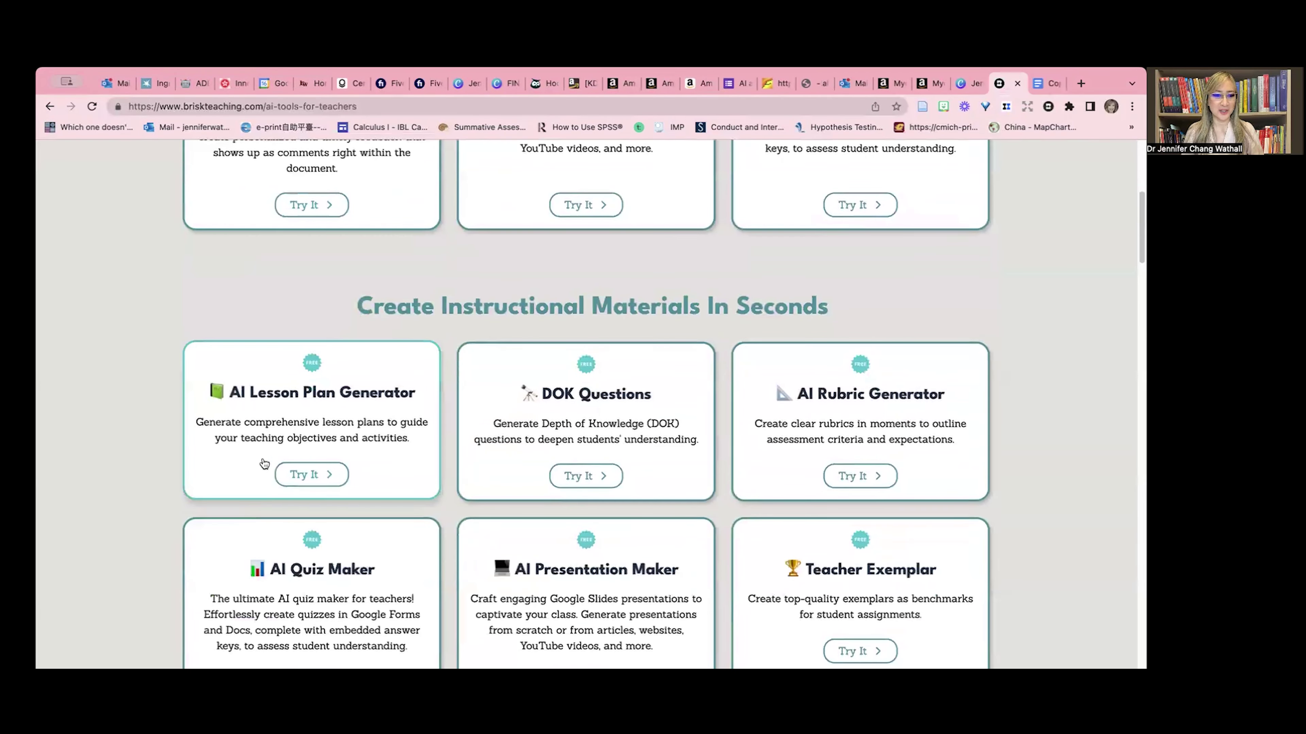
left_click(303, 471)
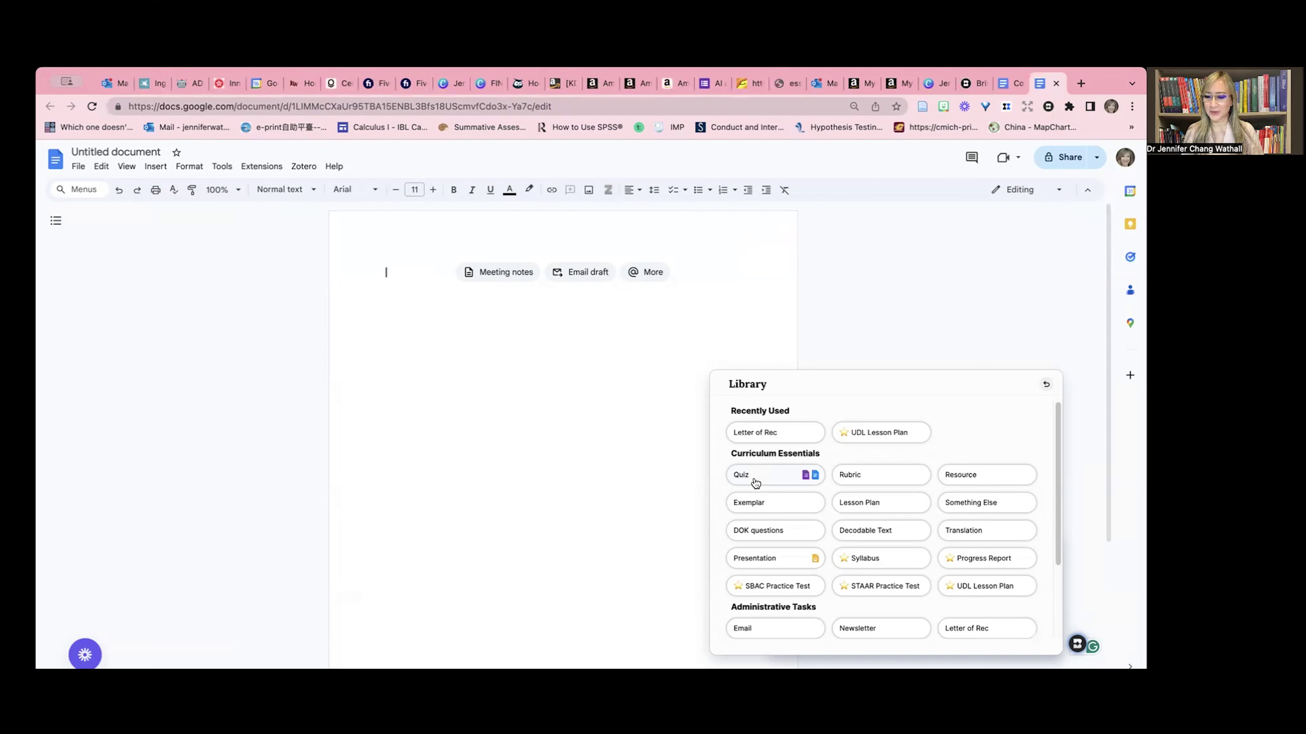
Request a Lesson Plan with the topic 'tractions' (fractions) and generate it
scroll(866, 504, "down", 2)
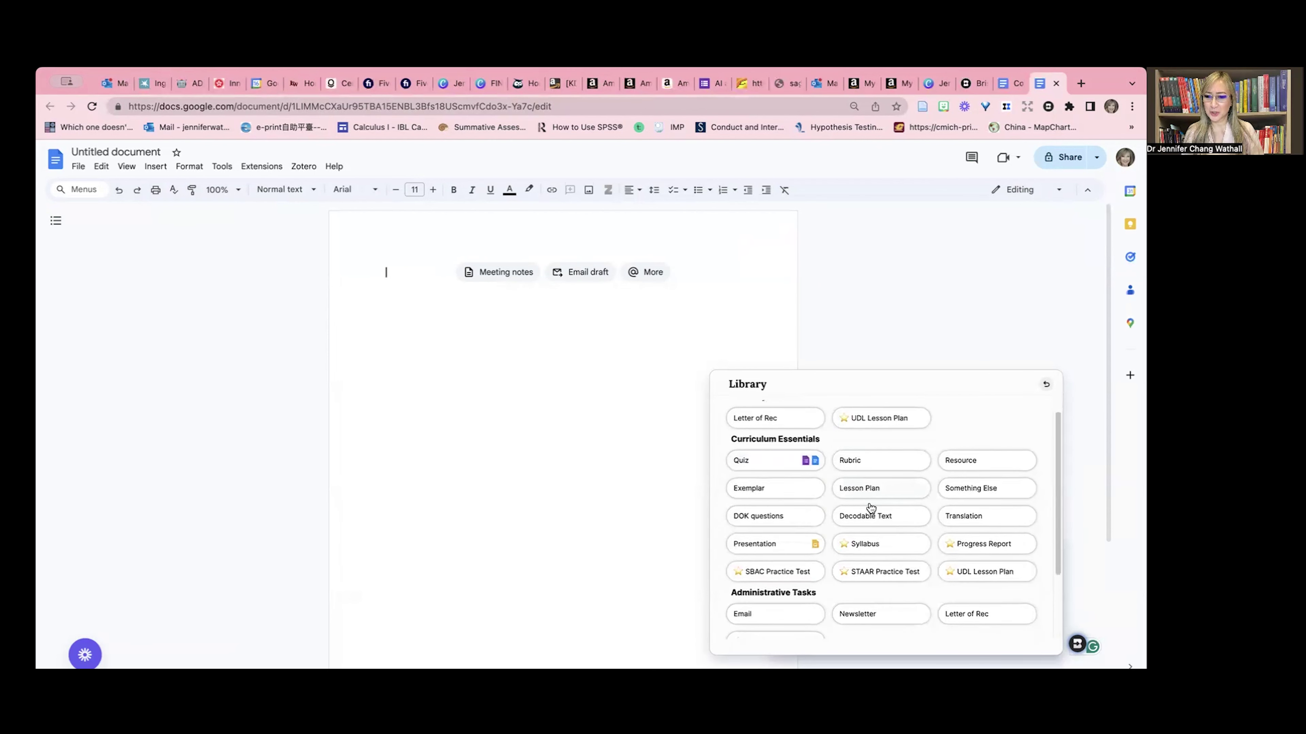
left_click(856, 453)
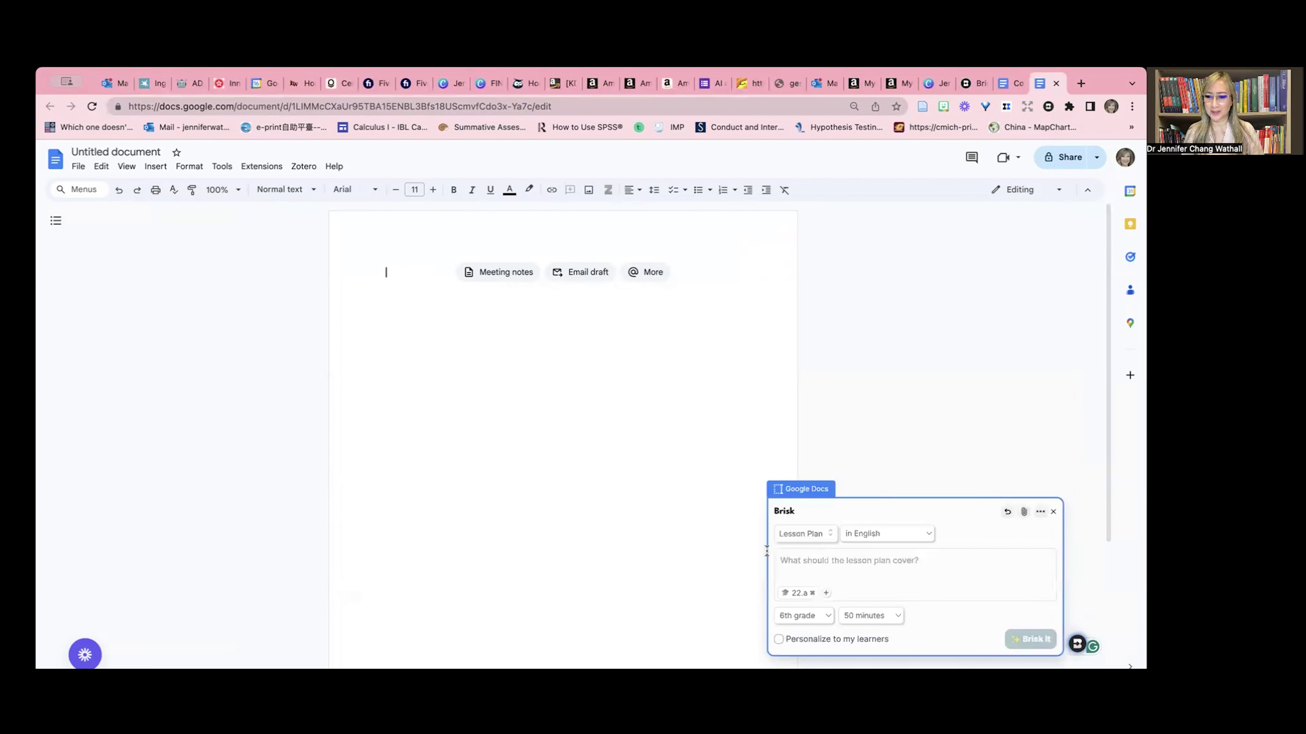
left_click(801, 564)
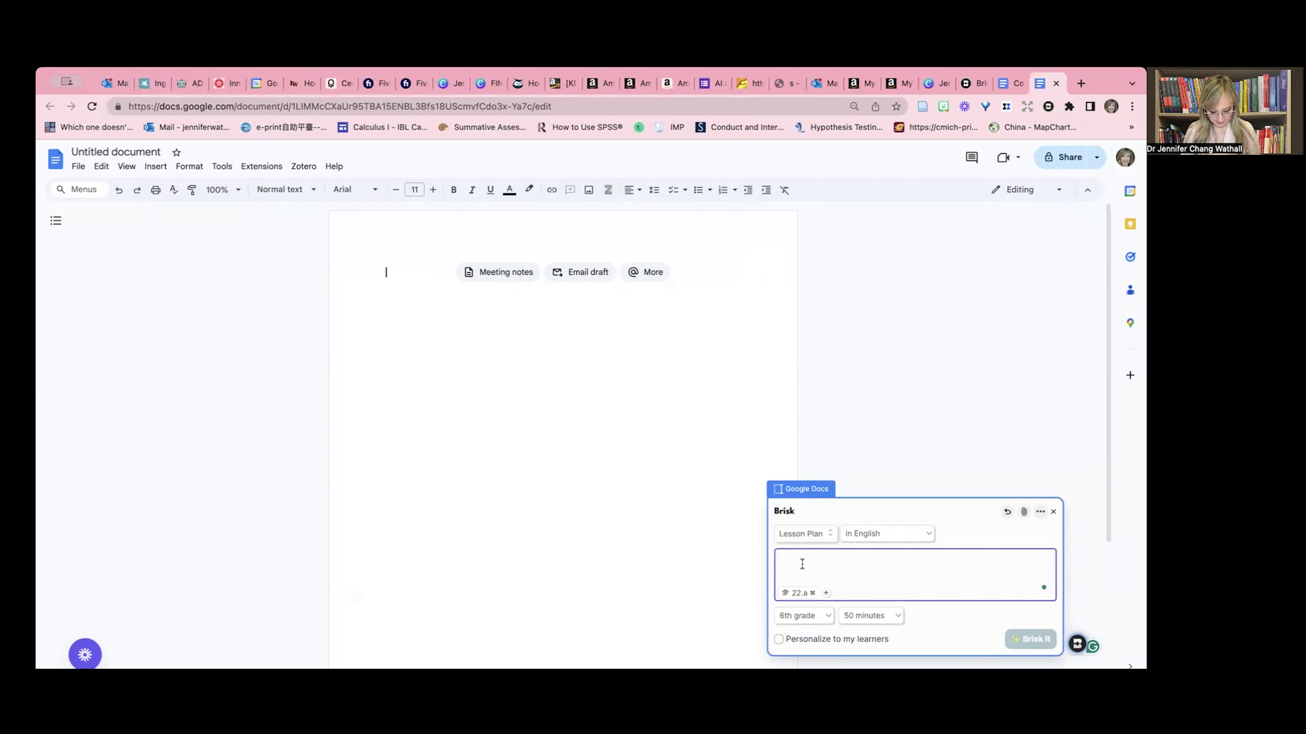
type("tractions")
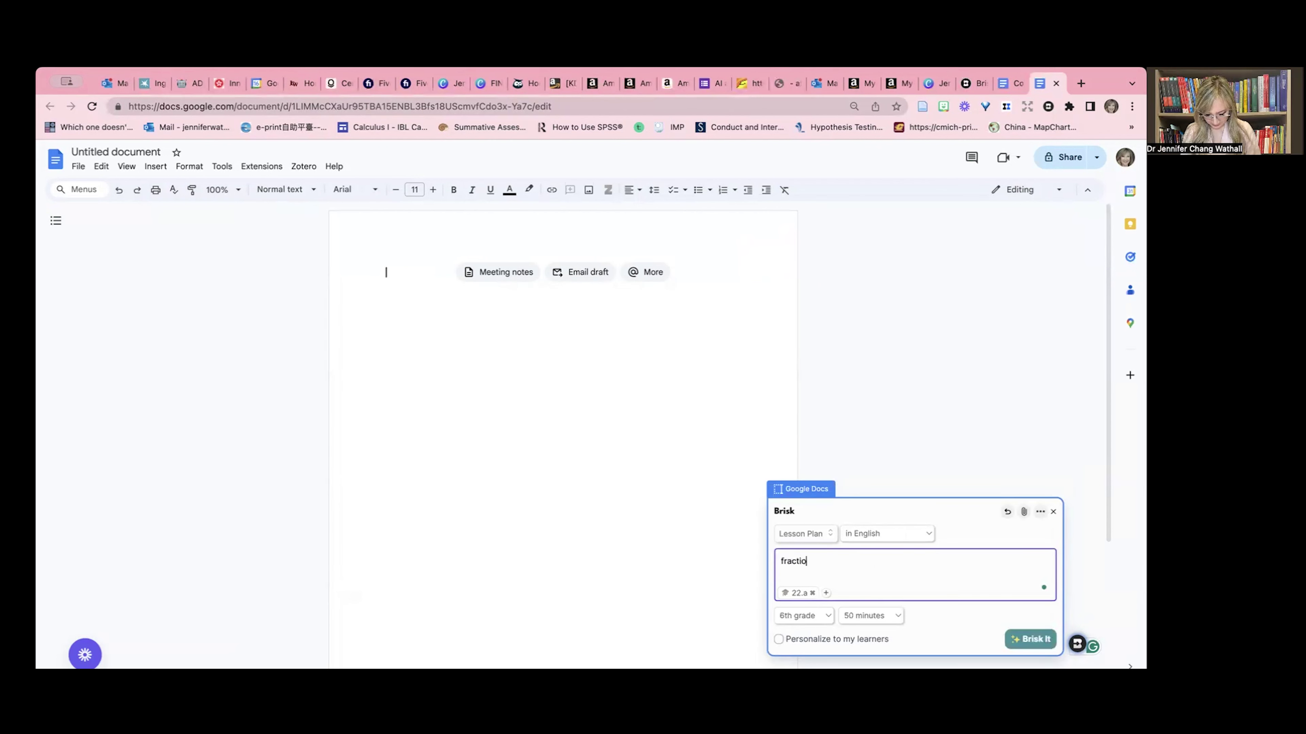
left_click(1023, 639)
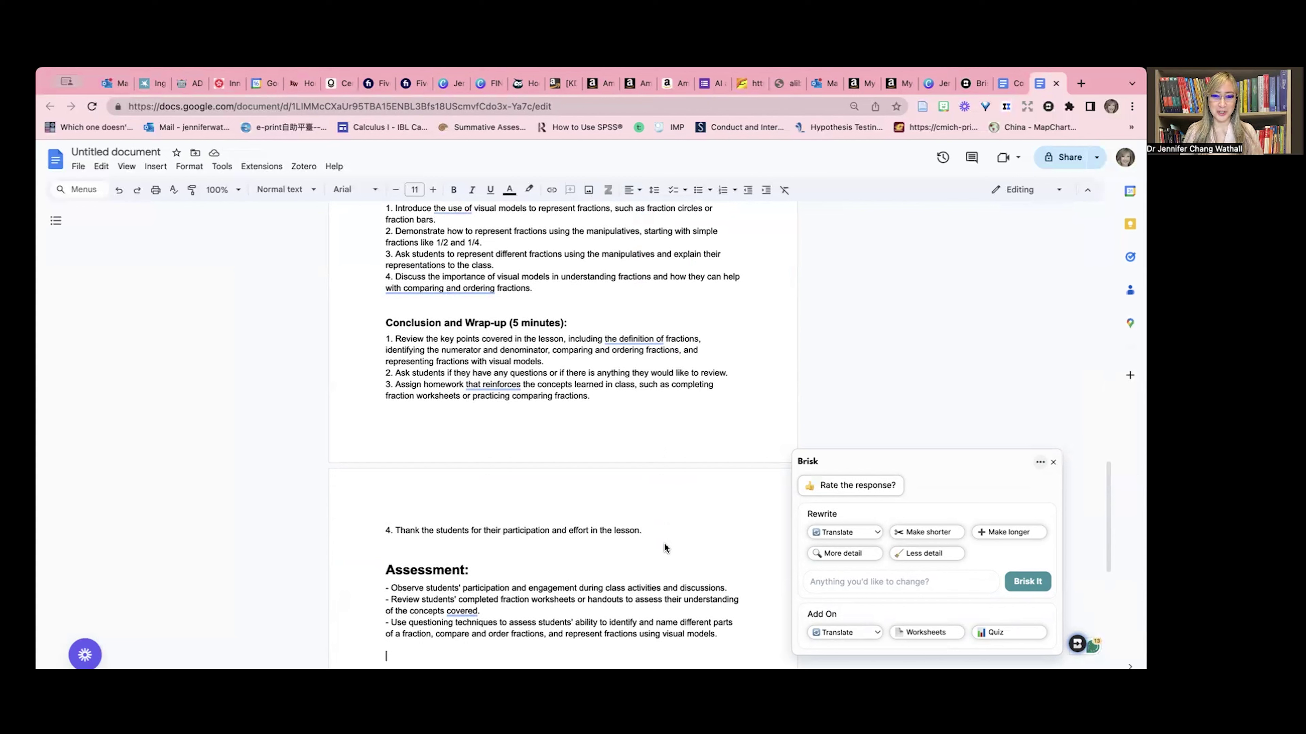
Scroll back to the 'Lesson Plan: Introduction to Fractions' title at the top
scroll(664, 545, "up", 6)
scroll(659, 561, "up", 16)
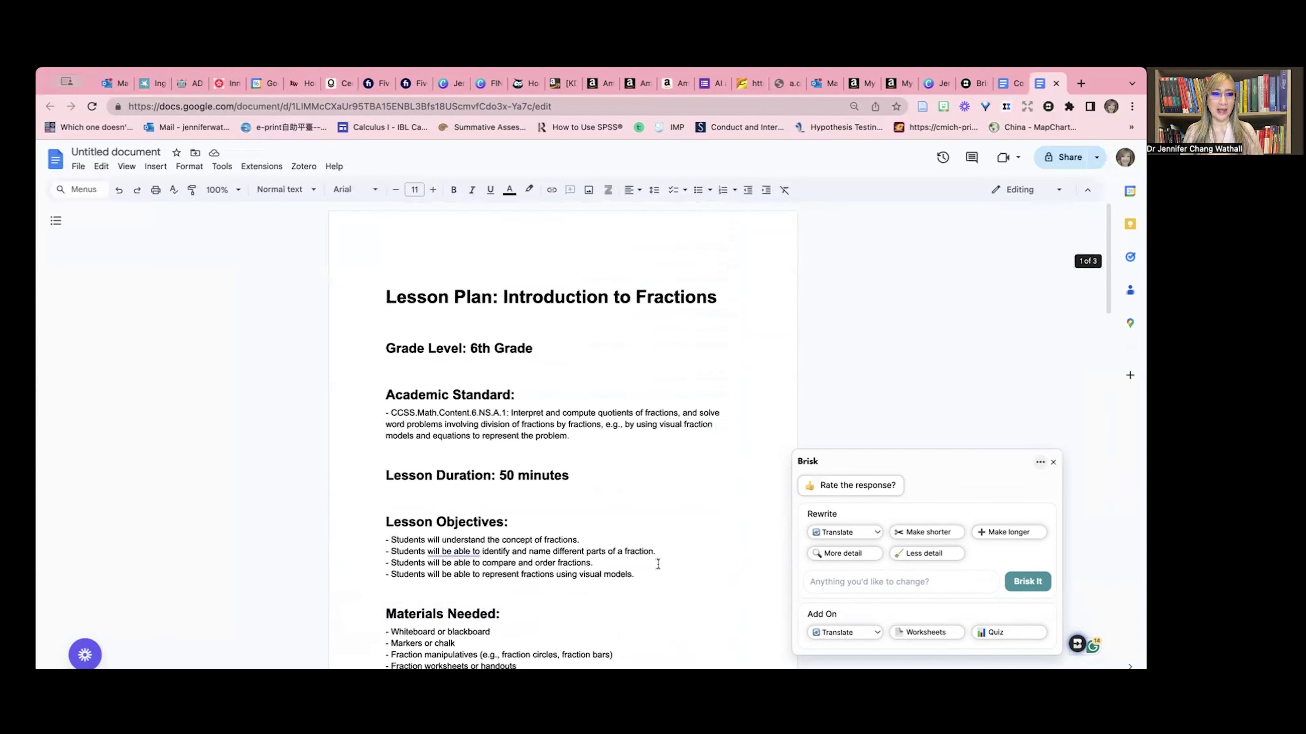